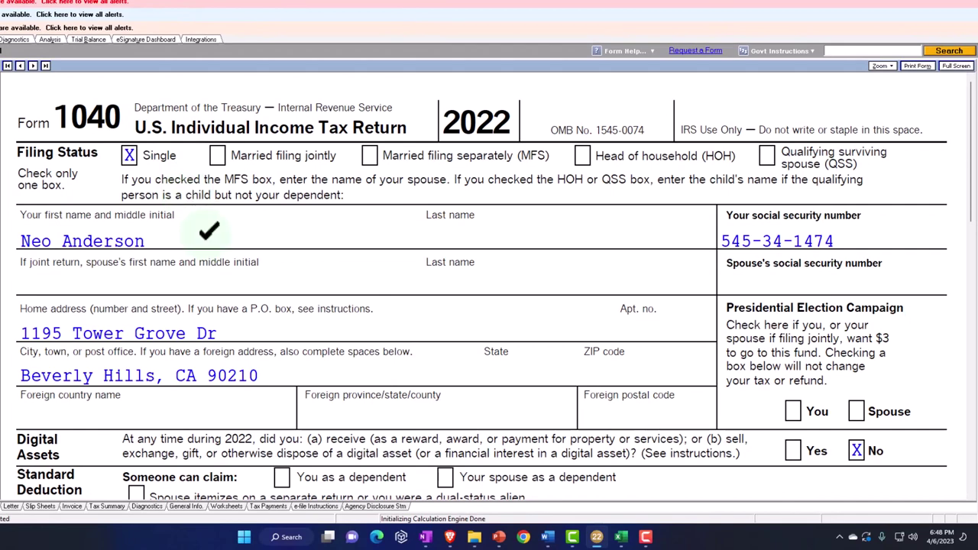
Compare income, standard deduction and taxable income on page 1 of Form 1040 with the Tax Formula F1040 sheet in Excel
scroll(391, 351, "down", 10)
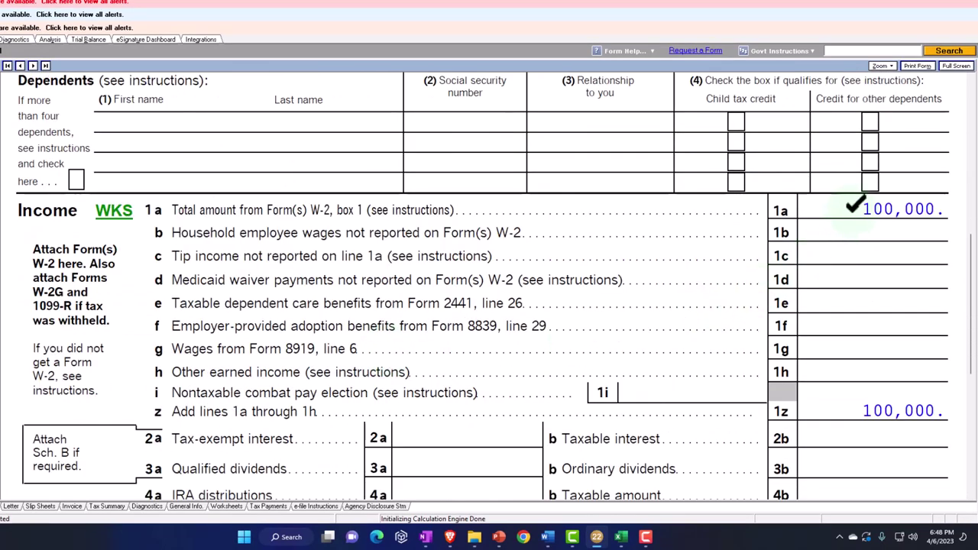
scroll(853, 205, "down", 5)
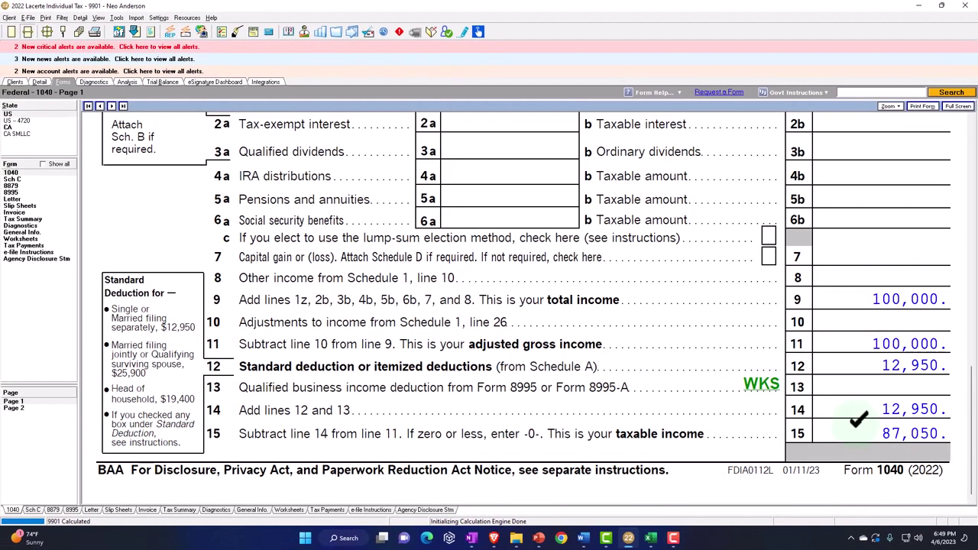
left_click(650, 538)
scroll(493, 252, "up", 2)
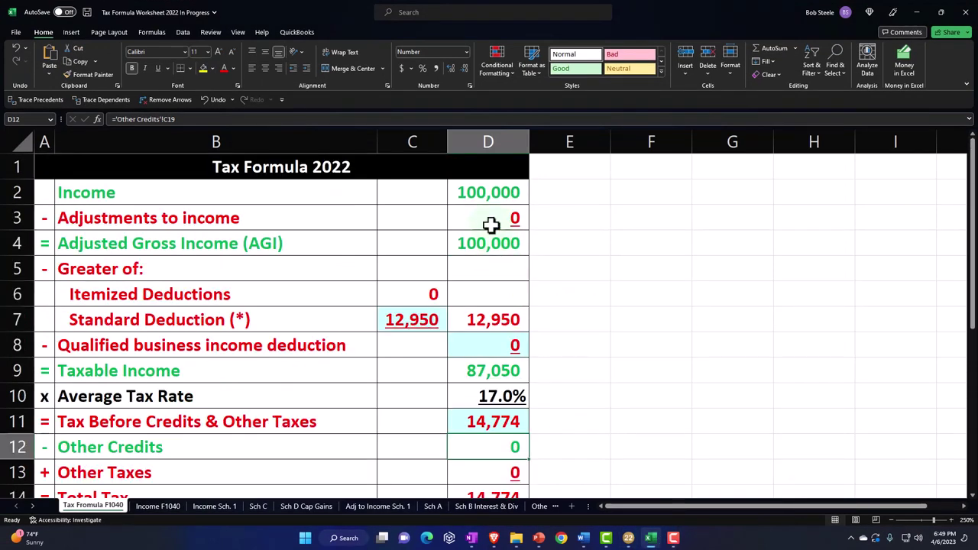
left_click(480, 190)
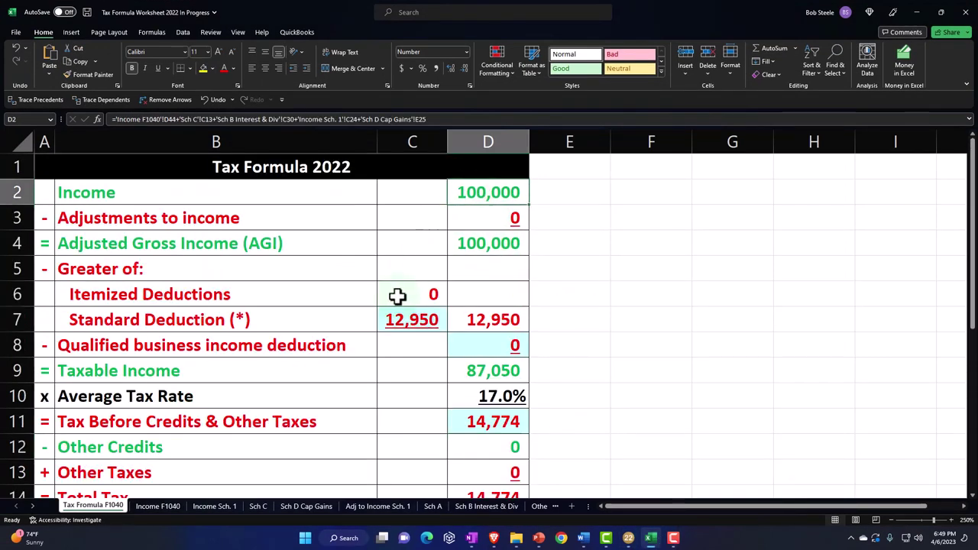
left_click(395, 318)
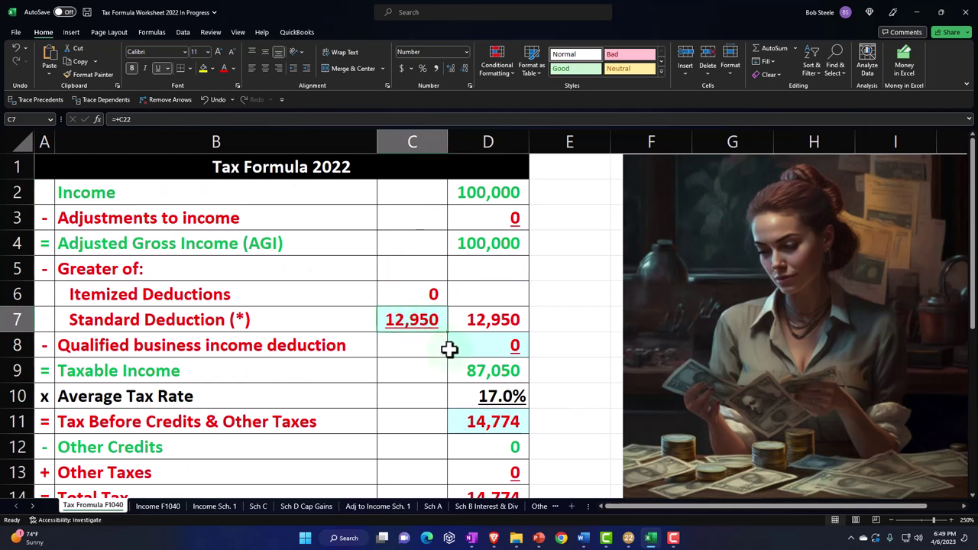
left_click(474, 369)
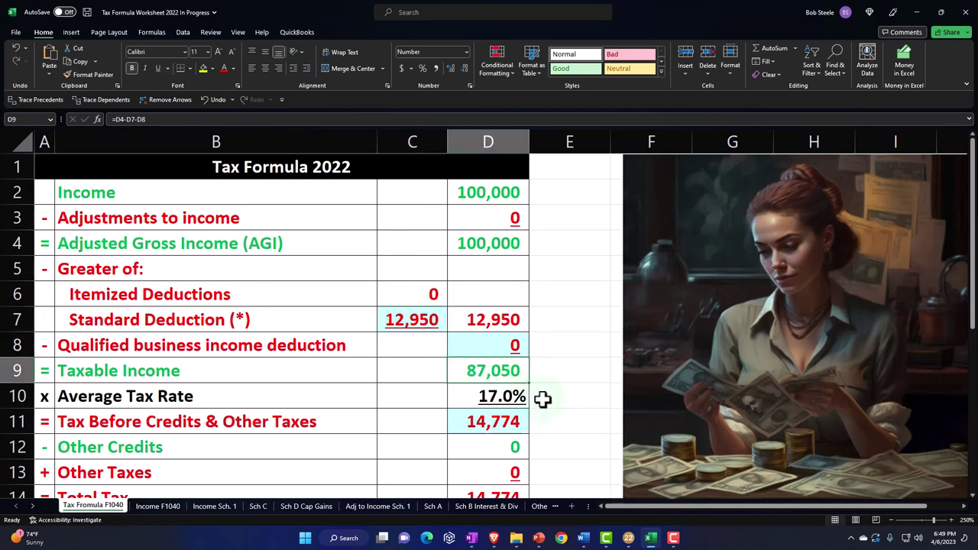
Switch back to Lacerte and review page 2 of Form 1040 from the tax line through payments to the refund
left_click(650, 538)
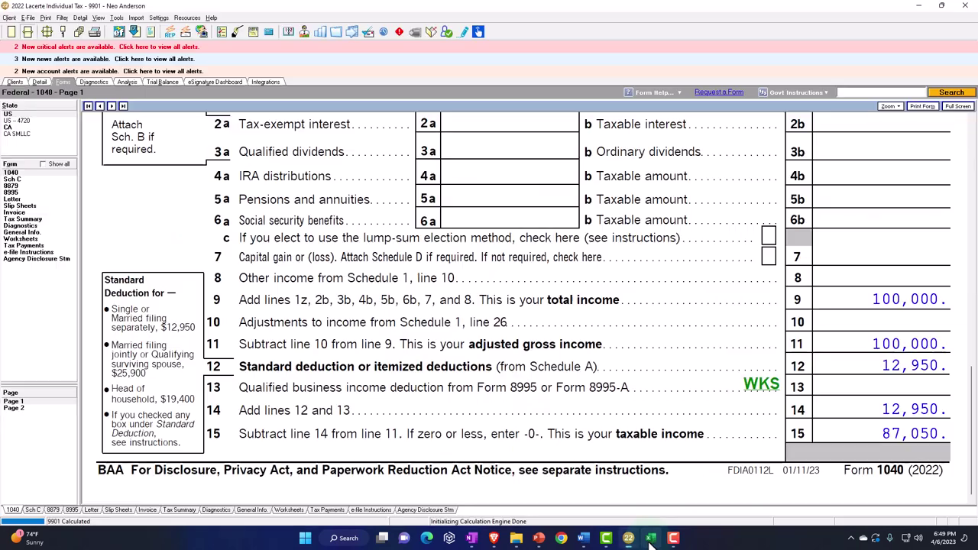
left_click(36, 411)
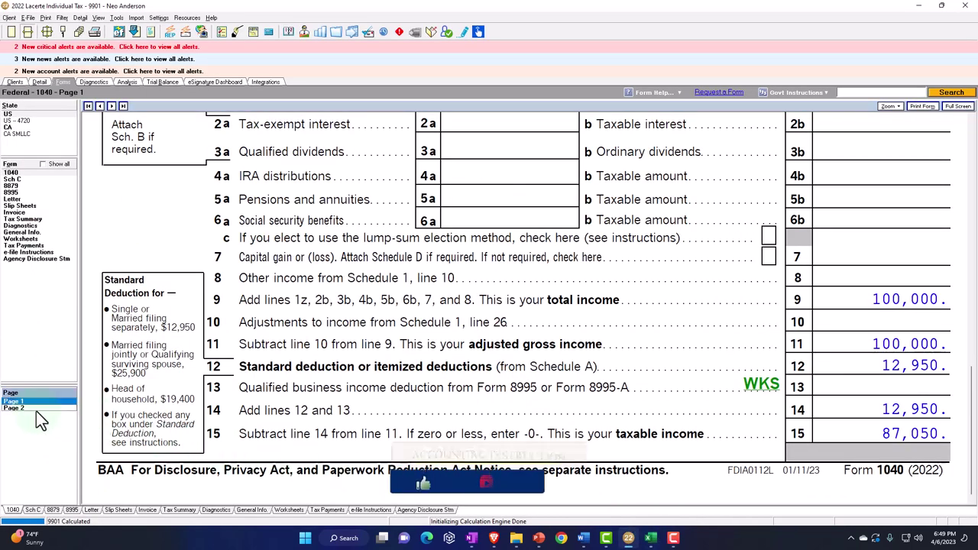
left_click(36, 410)
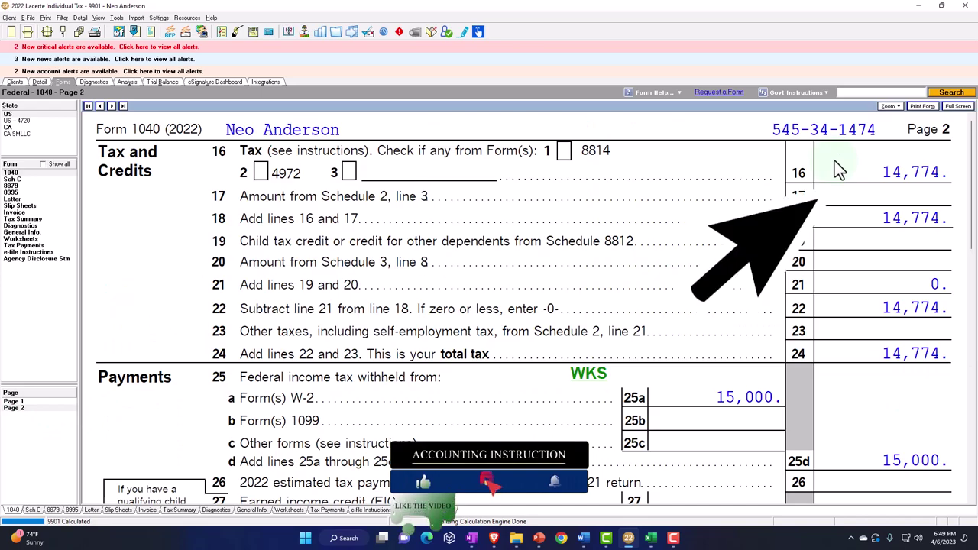
scroll(837, 167, "down", 3)
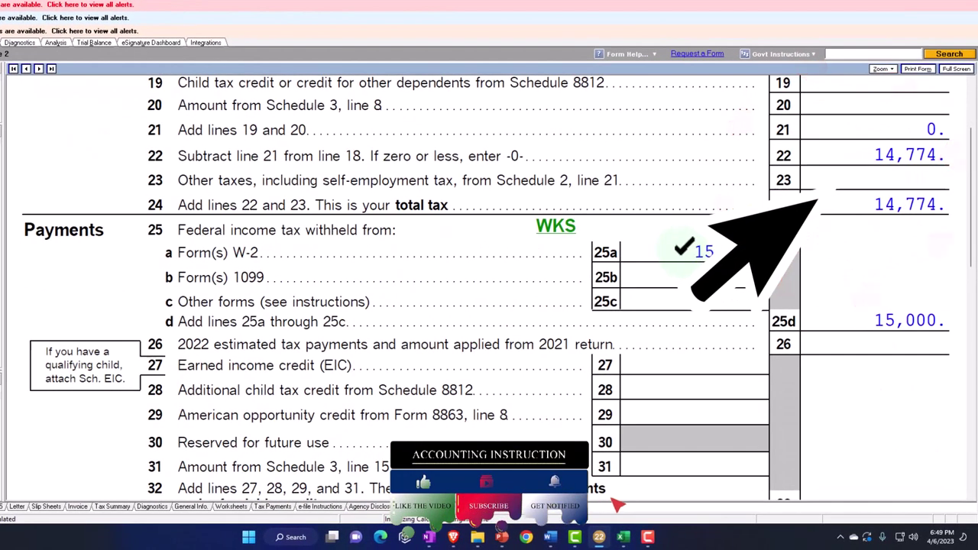
scroll(683, 244, "down", 3)
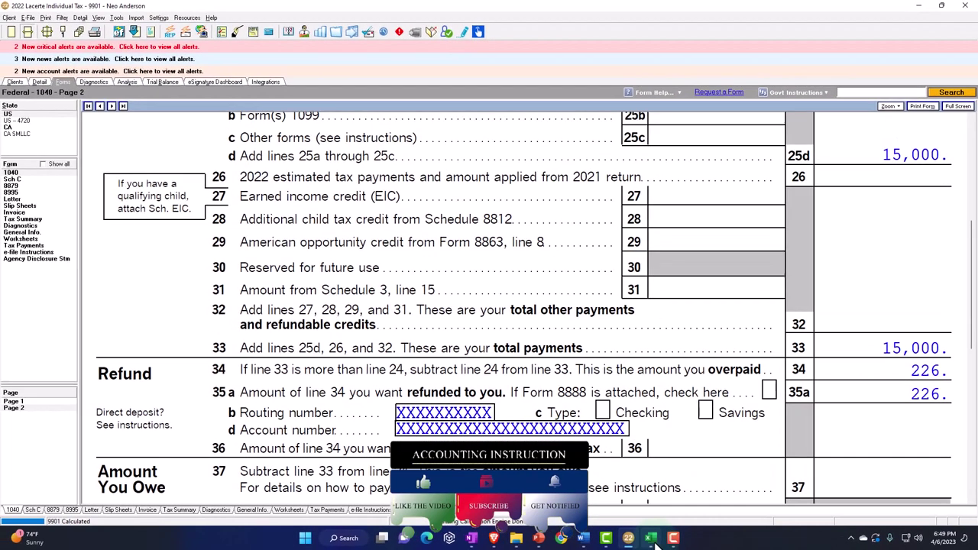
Check the Tax Due or (Refund) formula on the Excel tax worksheet, and return to the Lacerte tax return
left_click(622, 537)
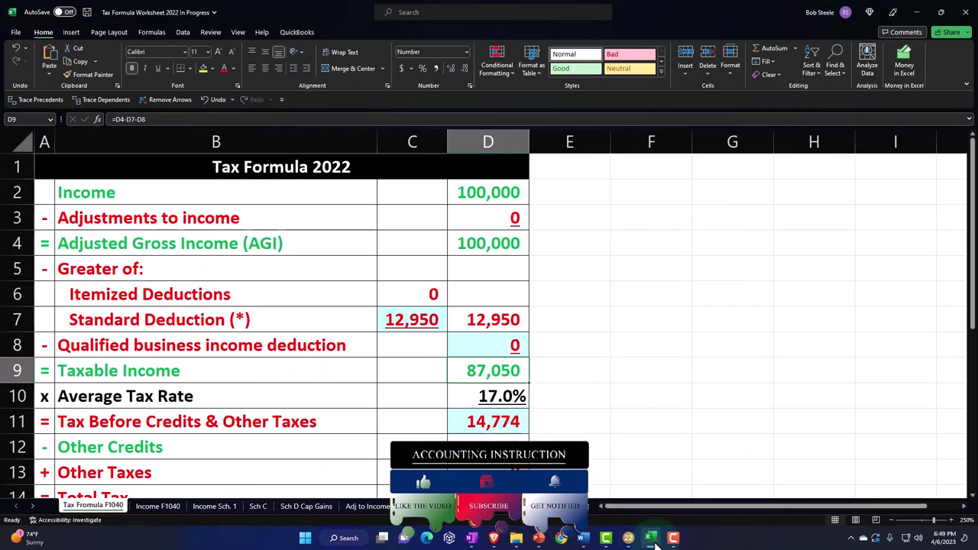
scroll(561, 432, "down", 3)
left_click(474, 326)
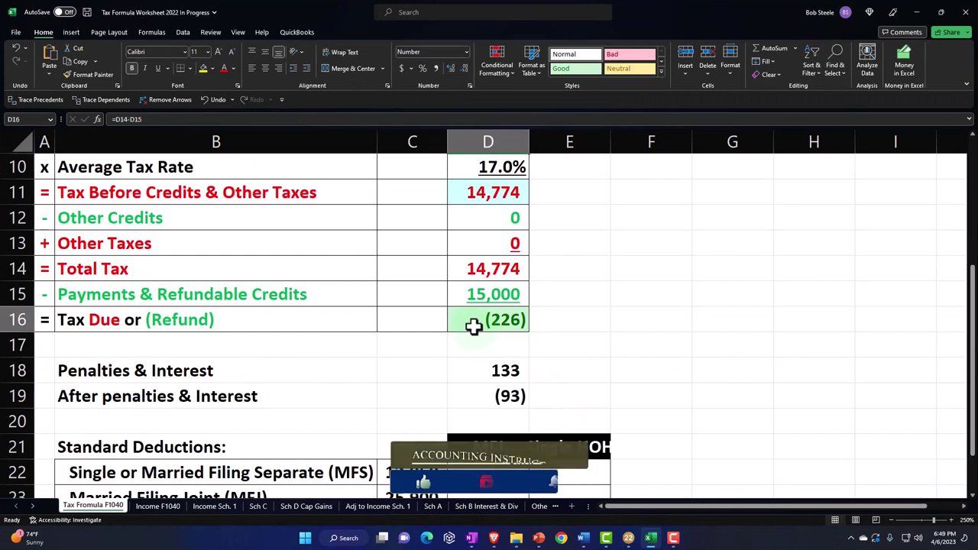
scroll(460, 336, "up", 3)
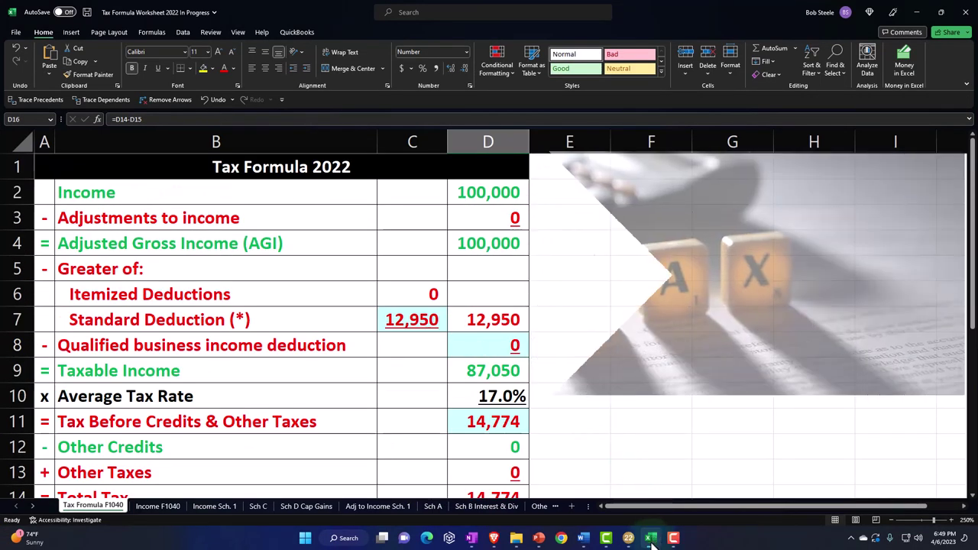
left_click(628, 539)
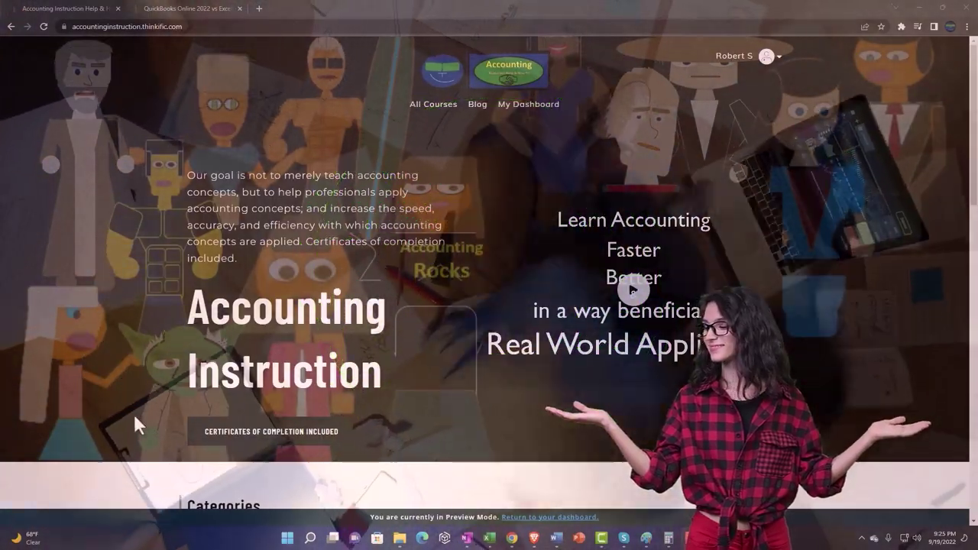
In the browser, look through the Accounting Instruction course categories and the OneNote - Getting Started 2022 section of the QuickBooks Online course
scroll(134, 417, "down", 7)
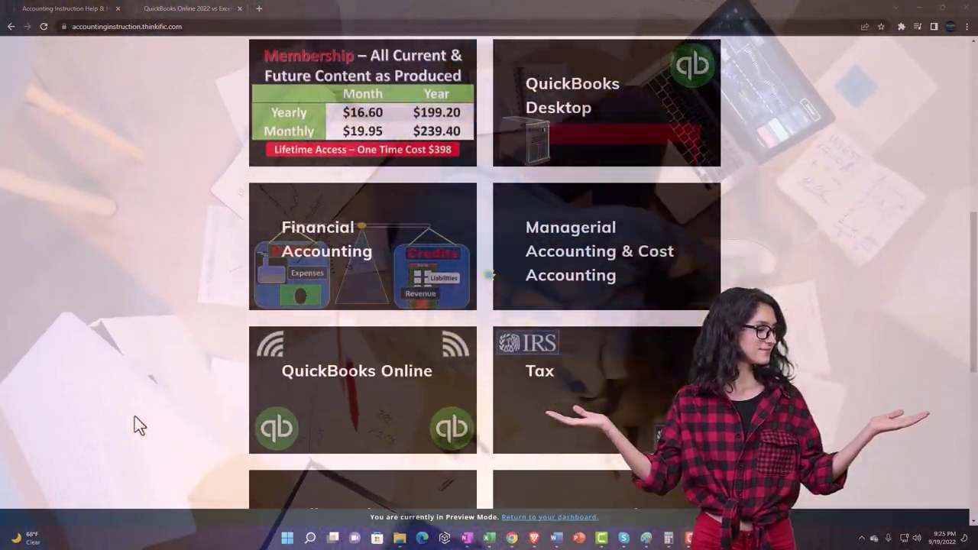
scroll(135, 416, "down", 5)
scroll(135, 417, "down", 1)
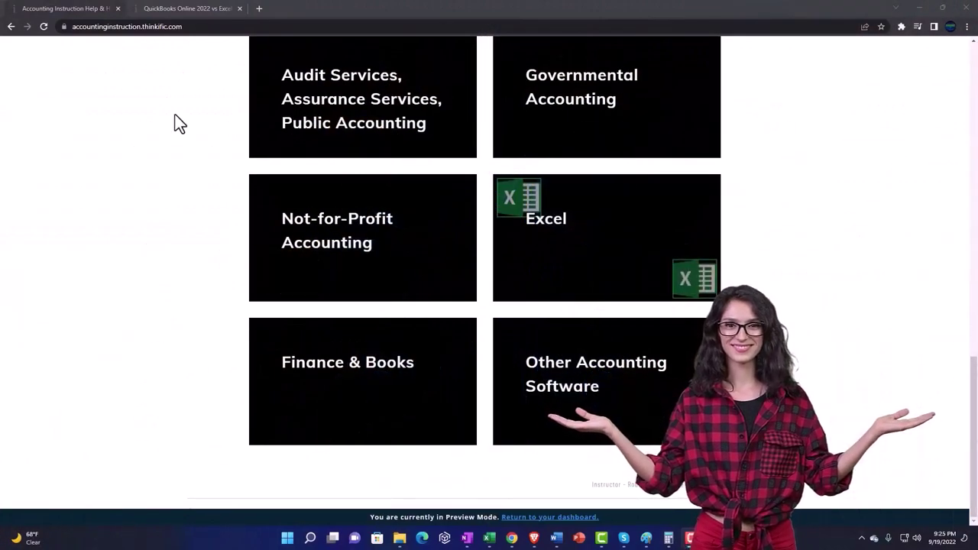
left_click(174, 9)
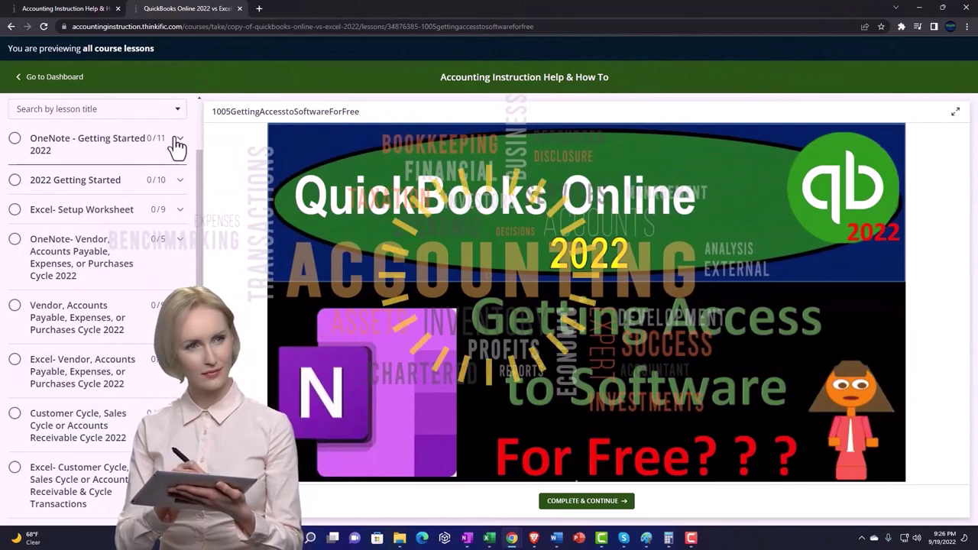
left_click(177, 143)
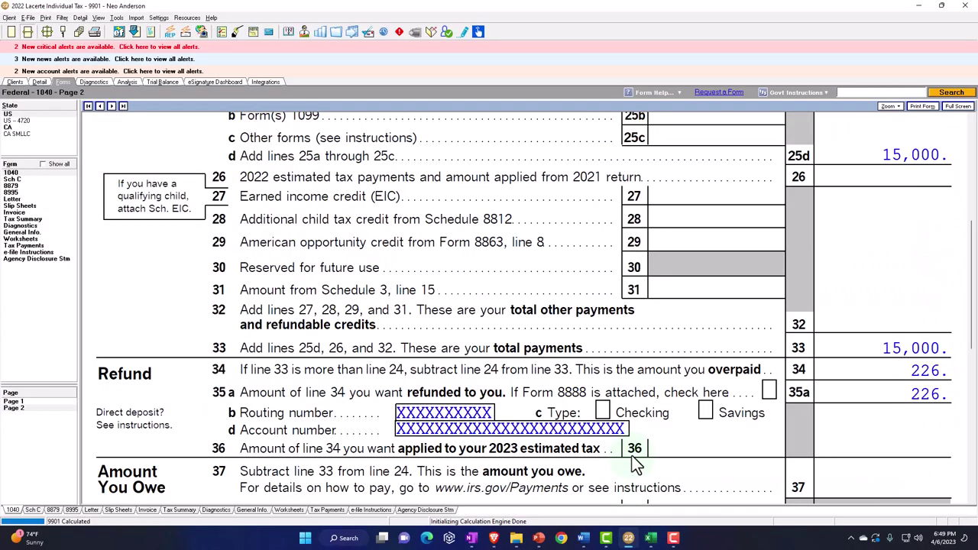
Review the payments section in Lacerte, and go back to page 1 of Form 1040 to examine the W-2 income lines
scroll(634, 451, "up", 3)
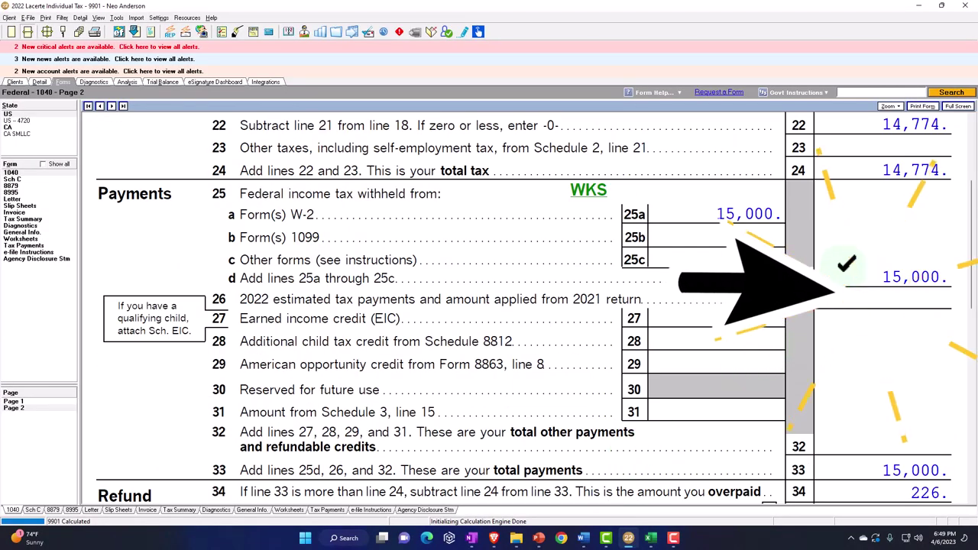
left_click(25, 402)
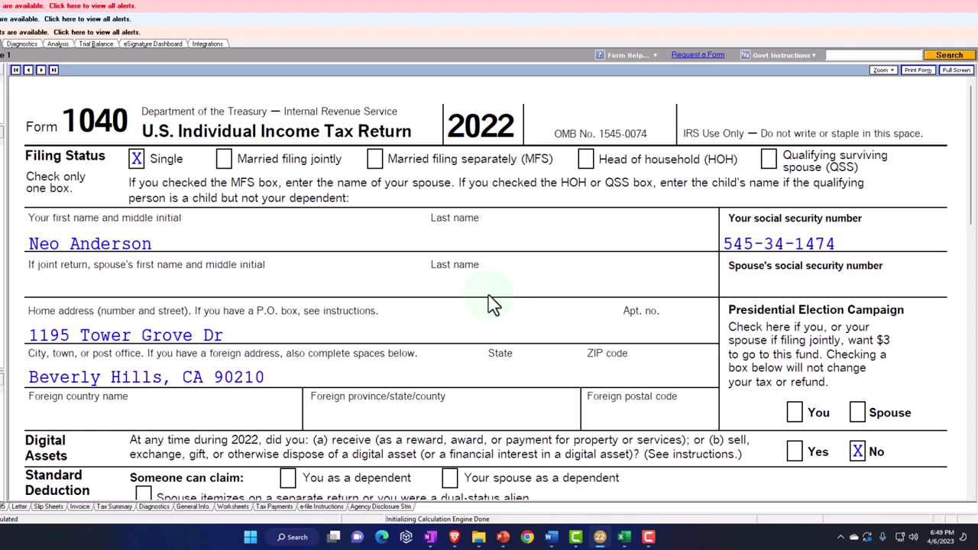
scroll(493, 304, "down", 8)
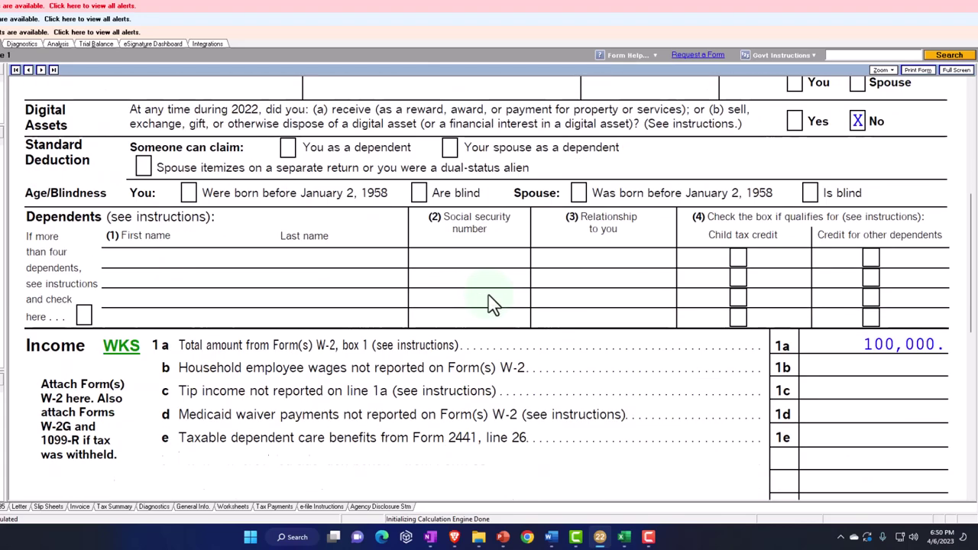
scroll(492, 304, "down", 2)
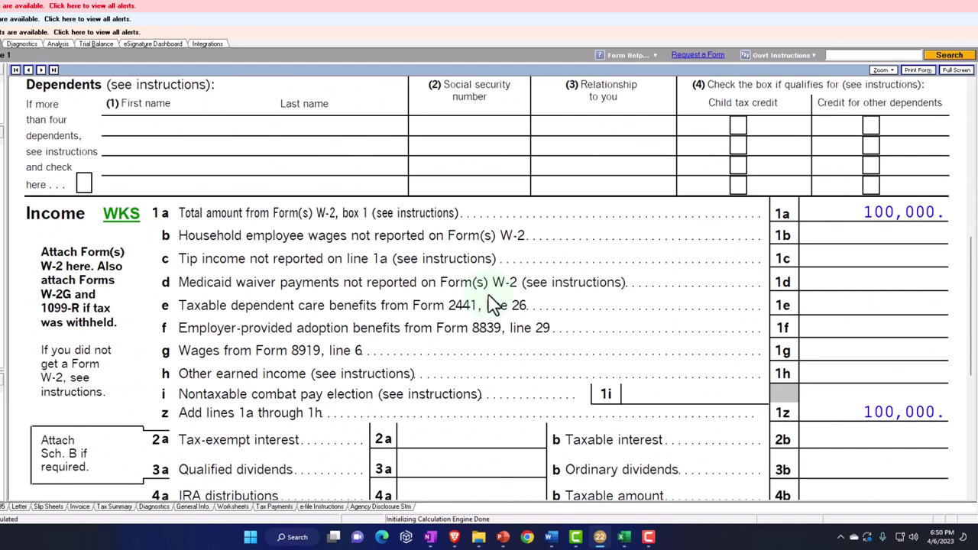
scroll(493, 303, "down", 2)
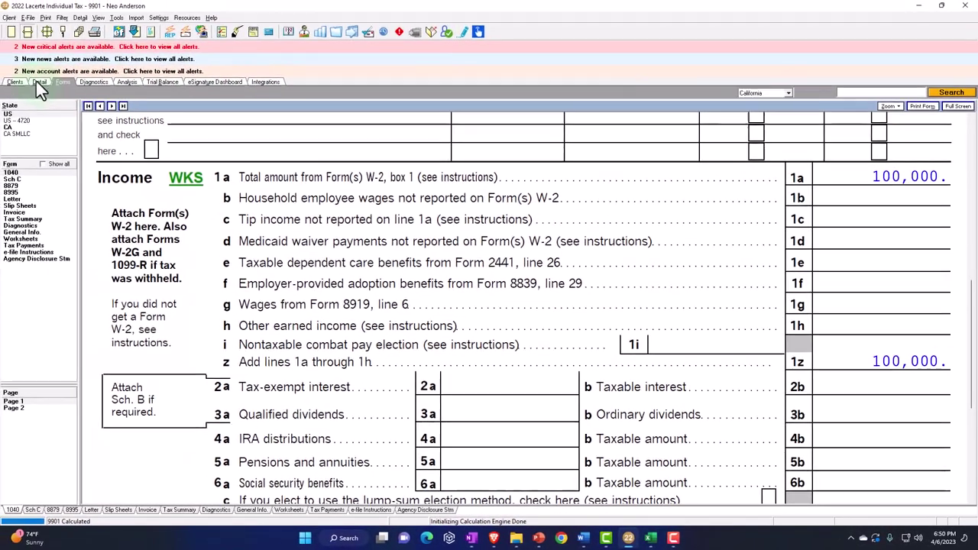
Open the Wages, Salaries, Tips input screen and examine the W-2 entry's wages and federal withholding
left_click(28, 77)
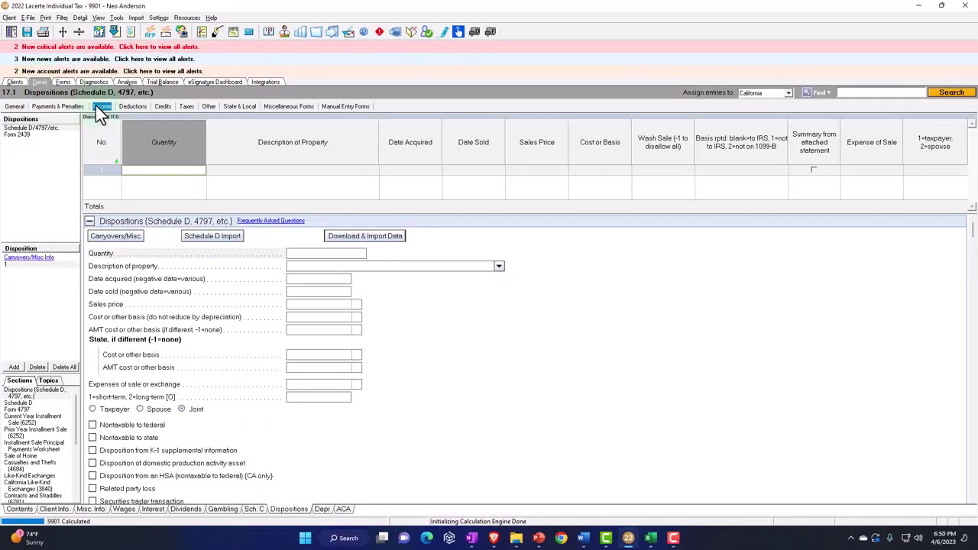
left_click(102, 107)
left_click(113, 120)
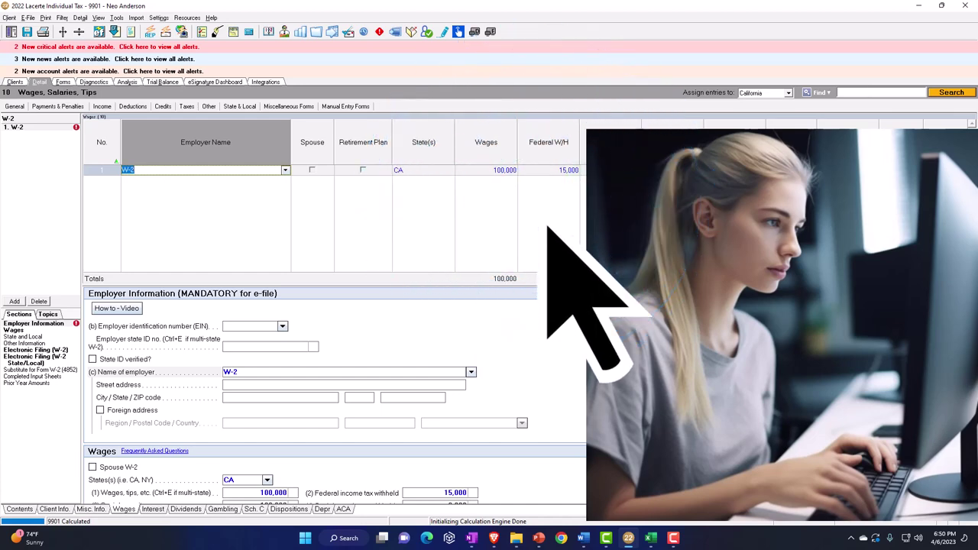
left_click(555, 187)
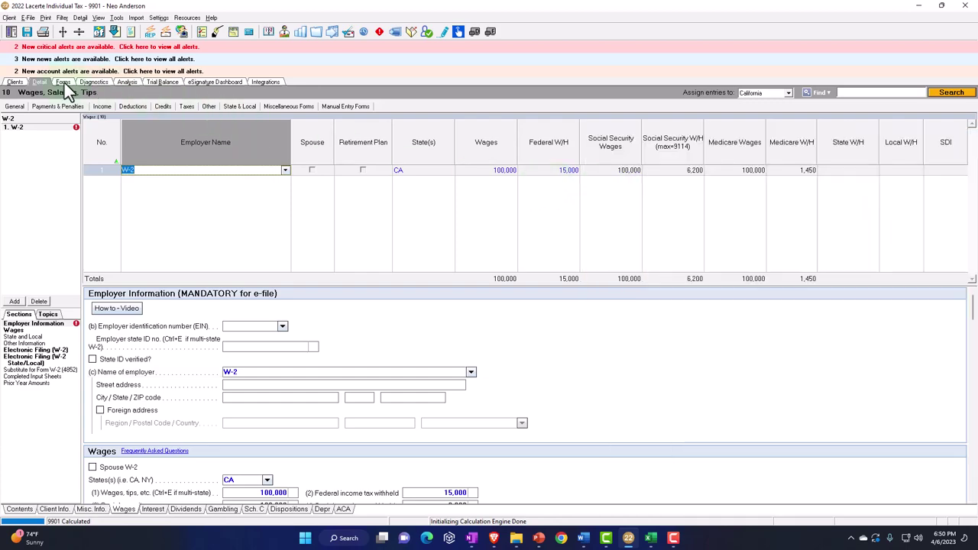
Return to page 1 of Form 1040 and trace the W-2 wages through the standard deduction to taxable income
left_click(63, 81)
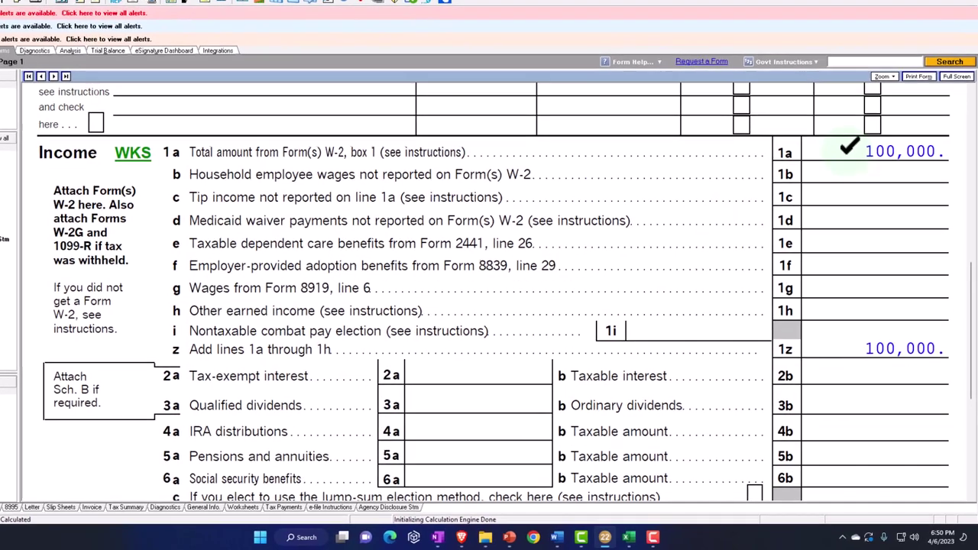
scroll(854, 190, "down", 3)
scroll(848, 169, "down", 3)
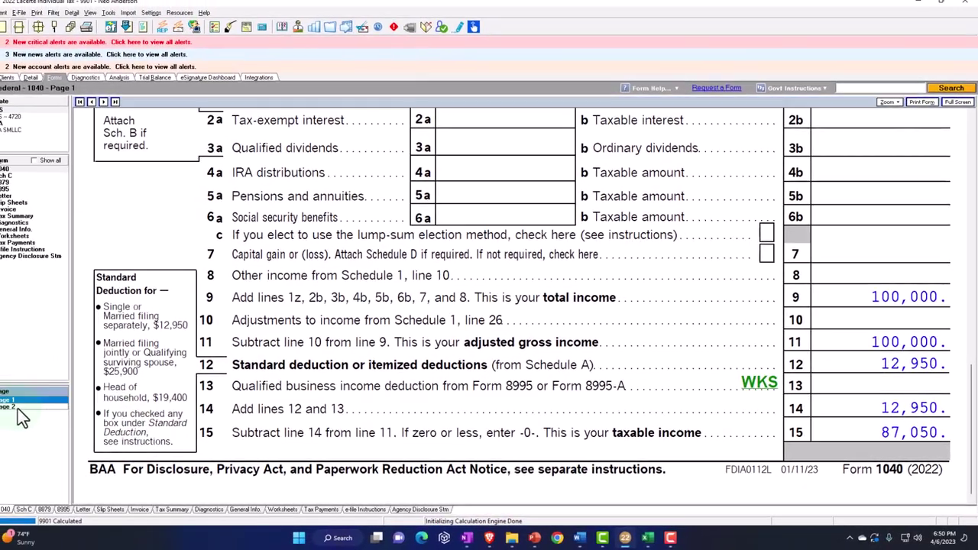
Examine page 2 of Form 1040, comparing total tax on line 24 with withholding, total payments and the overpaid amount
left_click(18, 407)
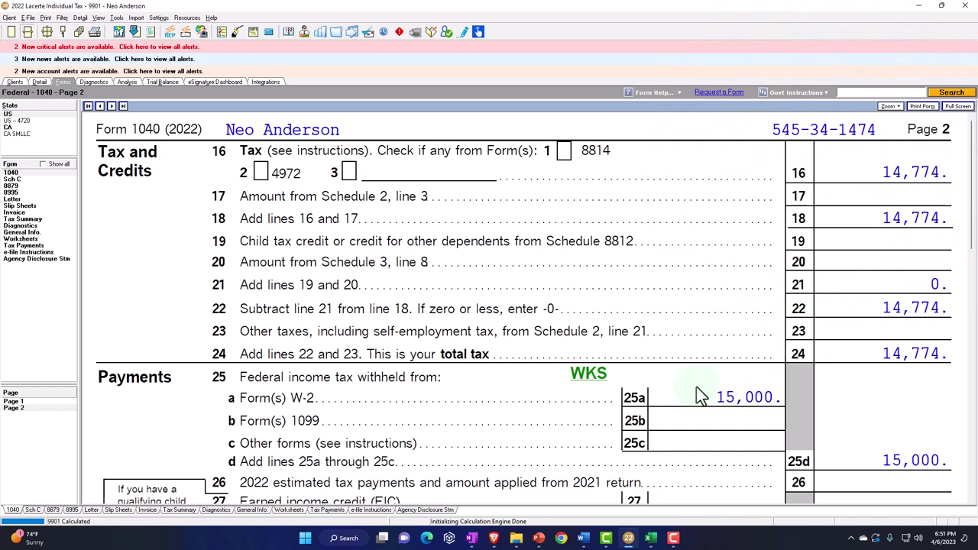
scroll(524, 306, "down", 2)
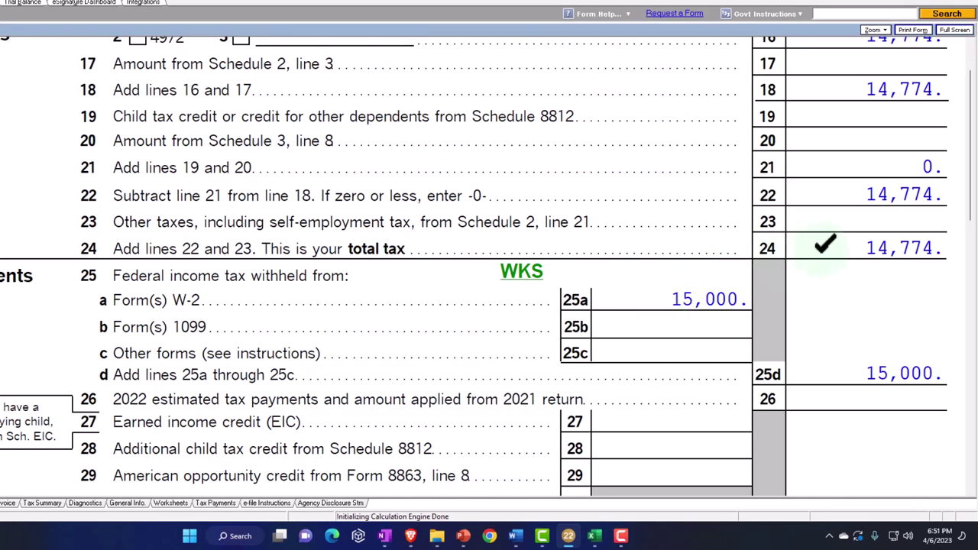
scroll(825, 244, "down", 3)
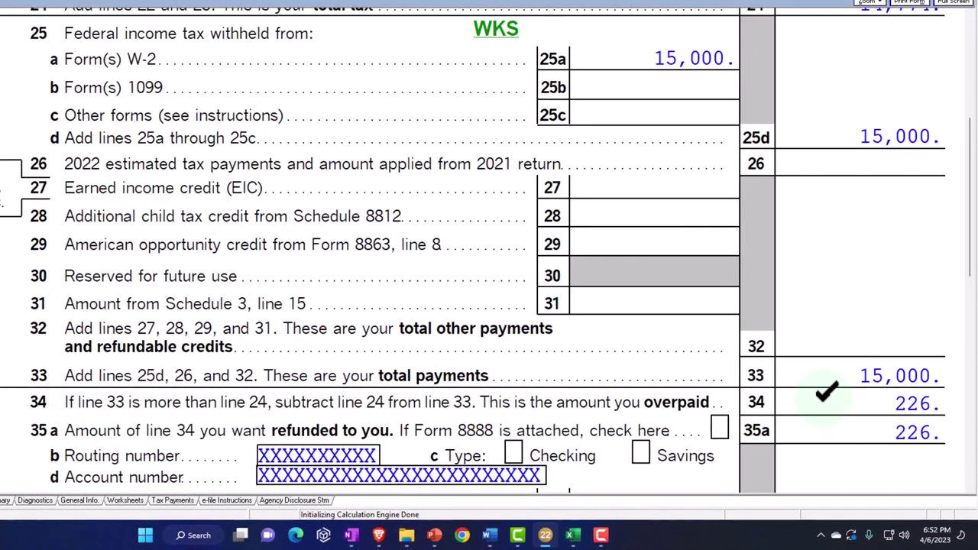
left_click(818, 365)
scroll(825, 391, "up", 4)
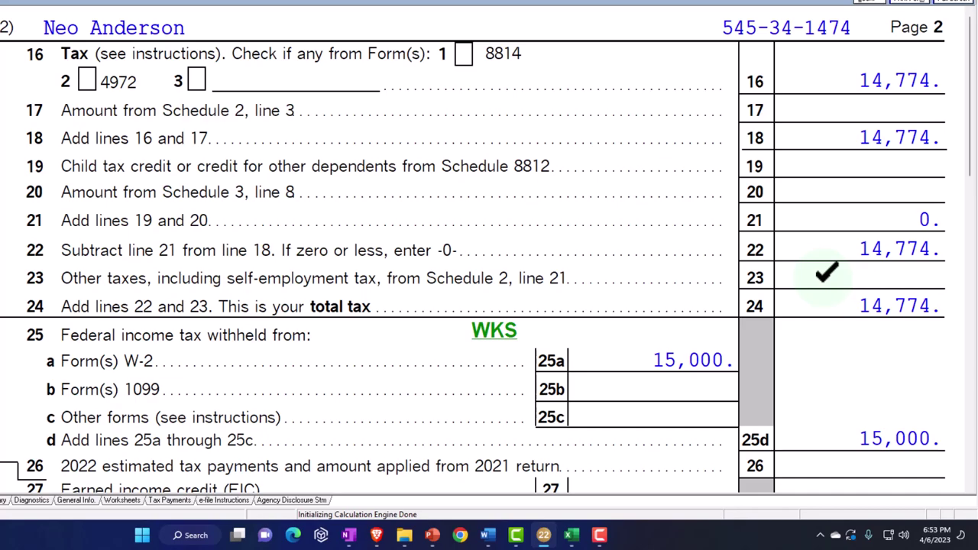
scroll(825, 273, "down", 3)
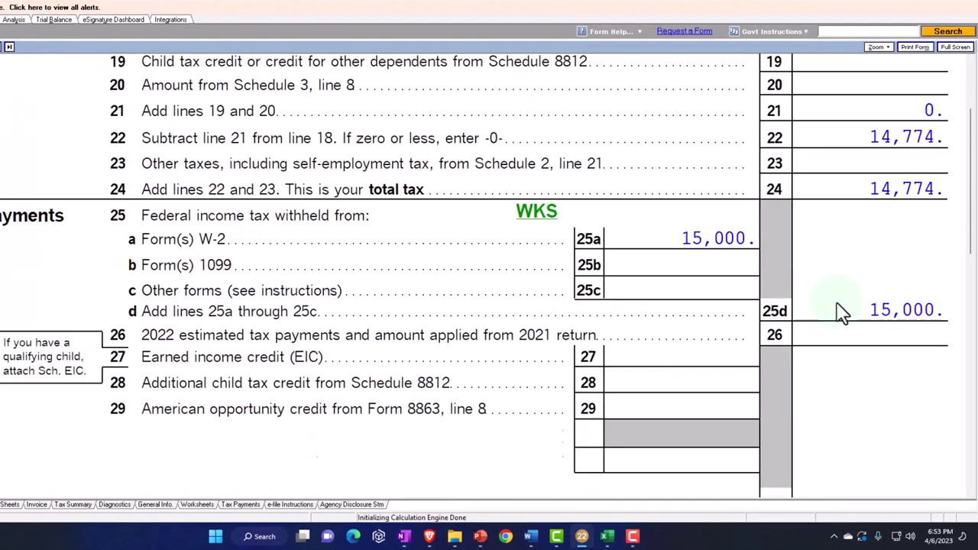
scroll(840, 313, "down", 2)
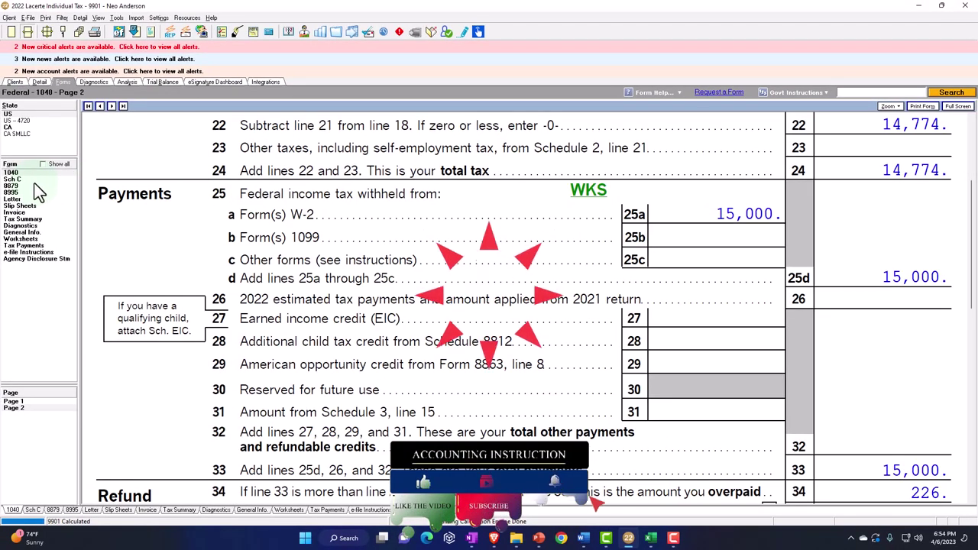
Switch to the Excel tax worksheet and trace the Payments & Refundable Credits line to the W-2 withholding on the Payments & Ref Credits sheet
left_click(650, 538)
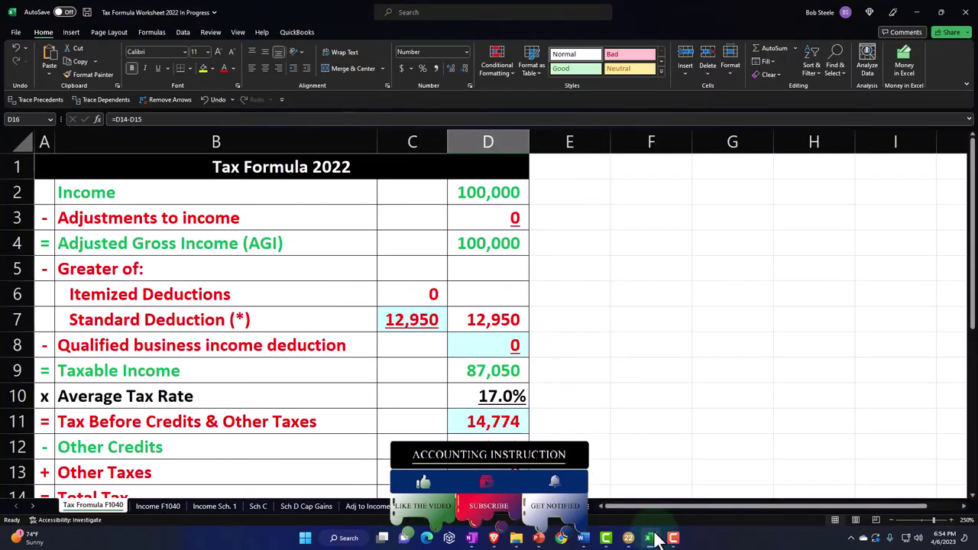
scroll(606, 430, "down", 1)
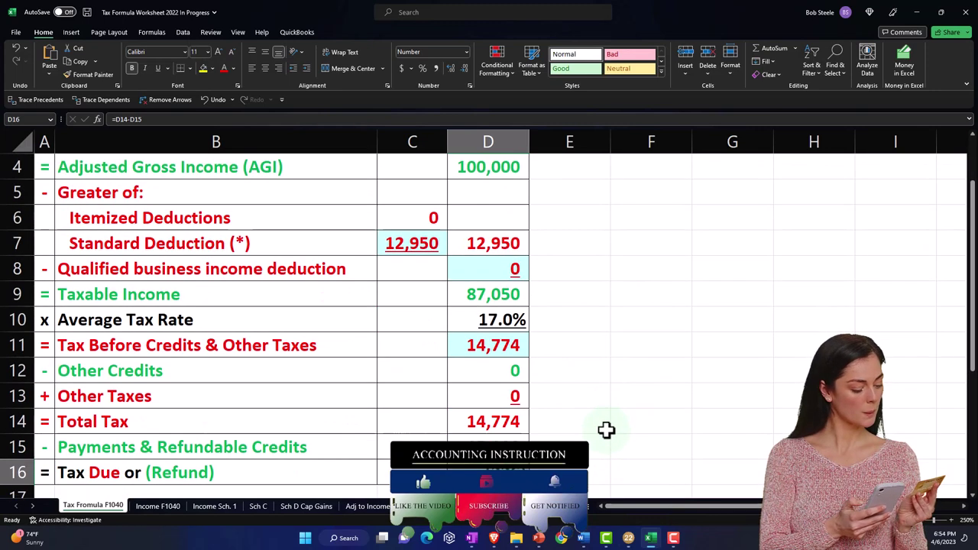
left_click(489, 439)
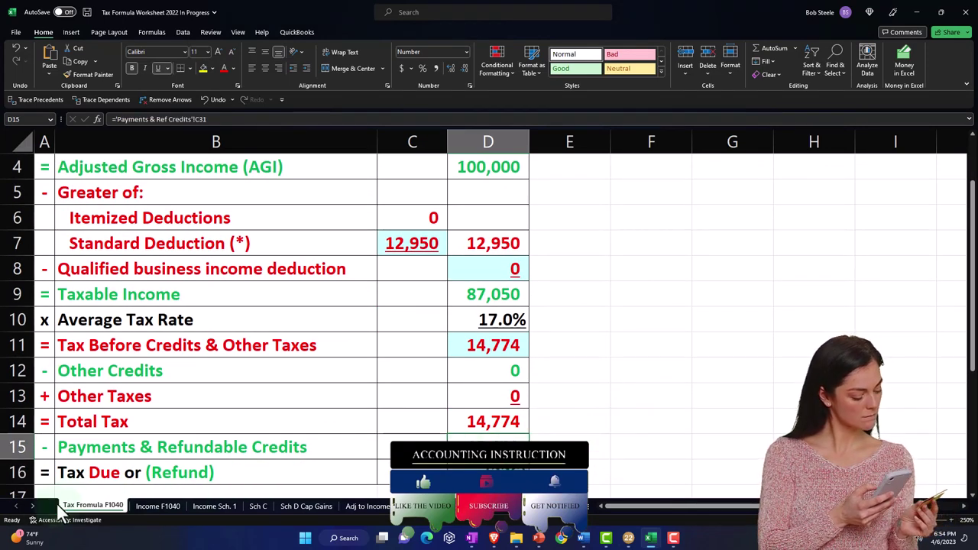
left_click(32, 506)
left_click(32, 505)
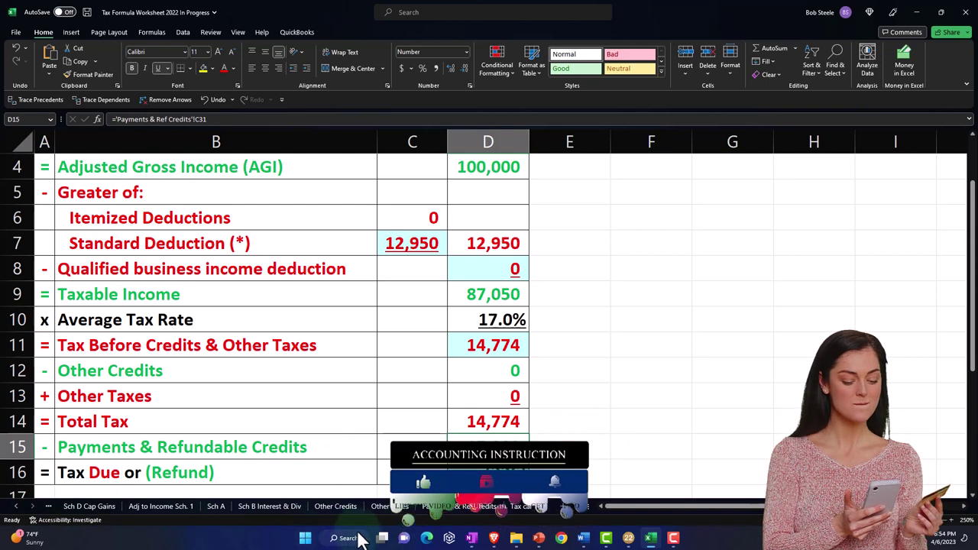
left_click(451, 505)
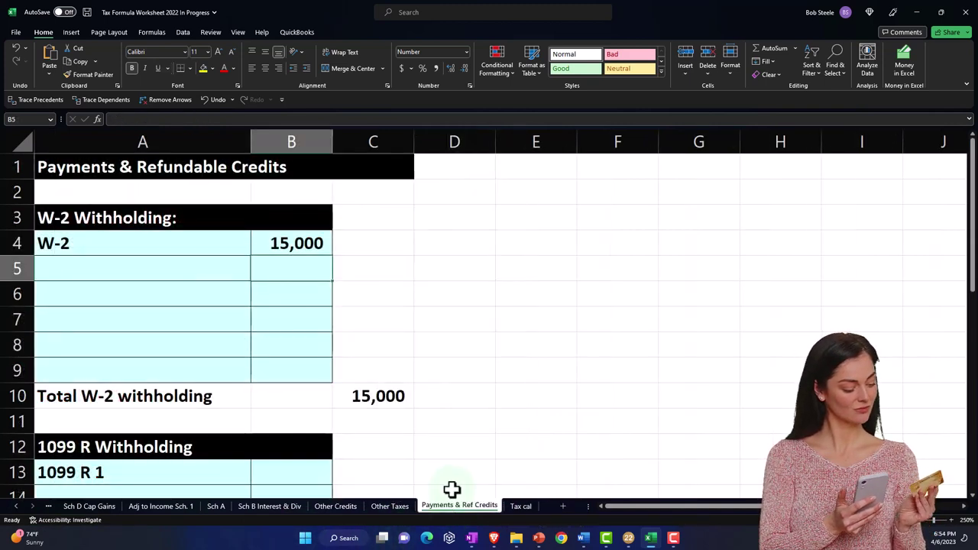
left_click(284, 243)
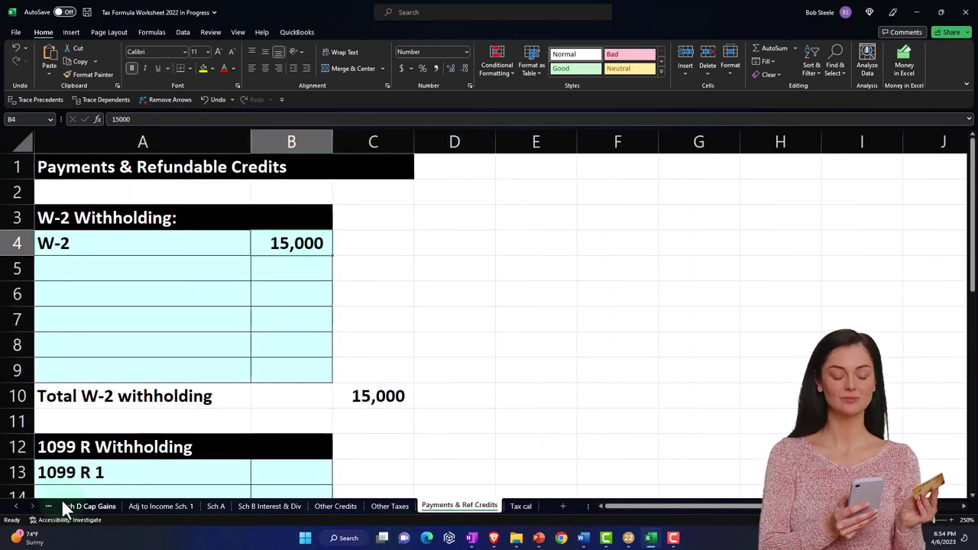
Return to the tax formula sheet and examine total tax, payments and the resulting tax due or refund
left_click(17, 507)
left_click(17, 507)
left_click(17, 507)
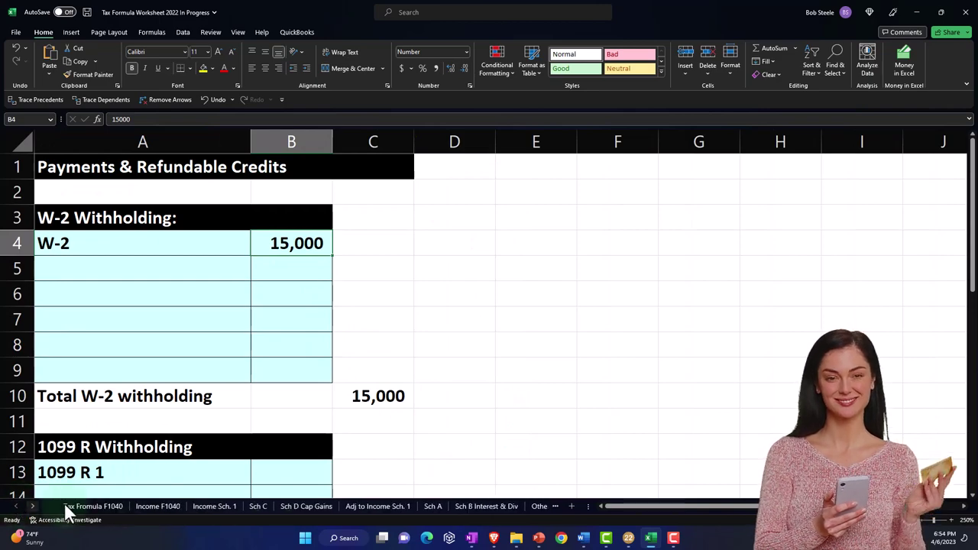
left_click(96, 506)
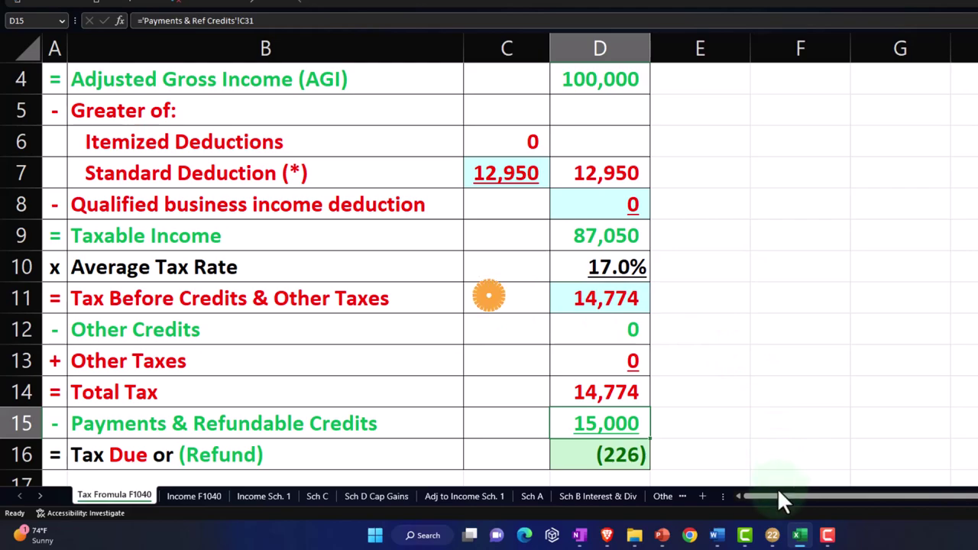
Switch to Lacerte and choose 7 - Normal distribution as distribution code #1 for the 1099 R 2 pension entry
left_click(773, 537)
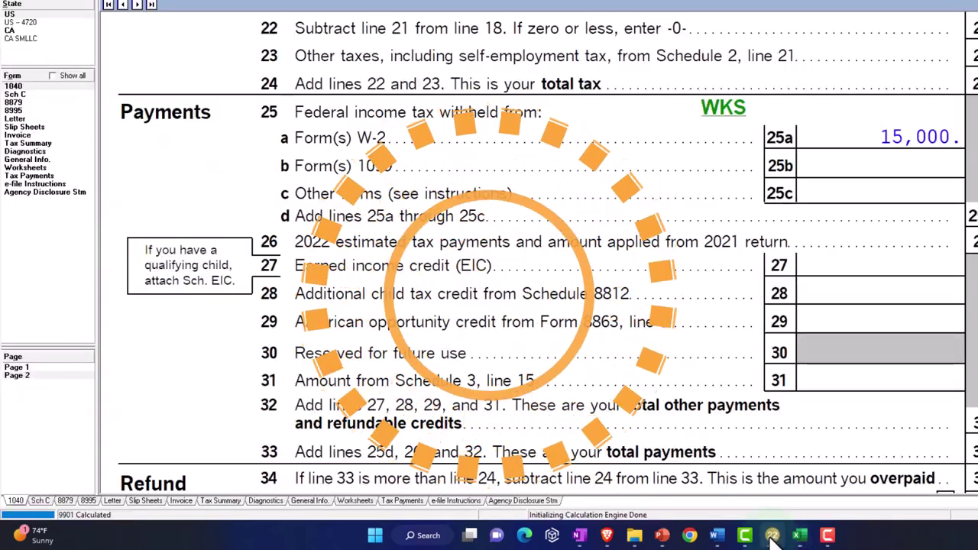
double_click(346, 149)
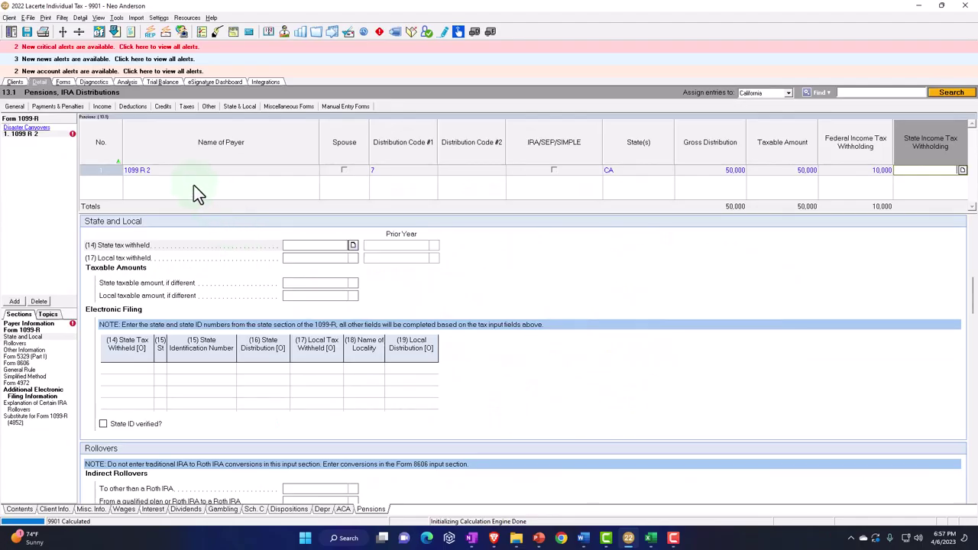
left_click(183, 172)
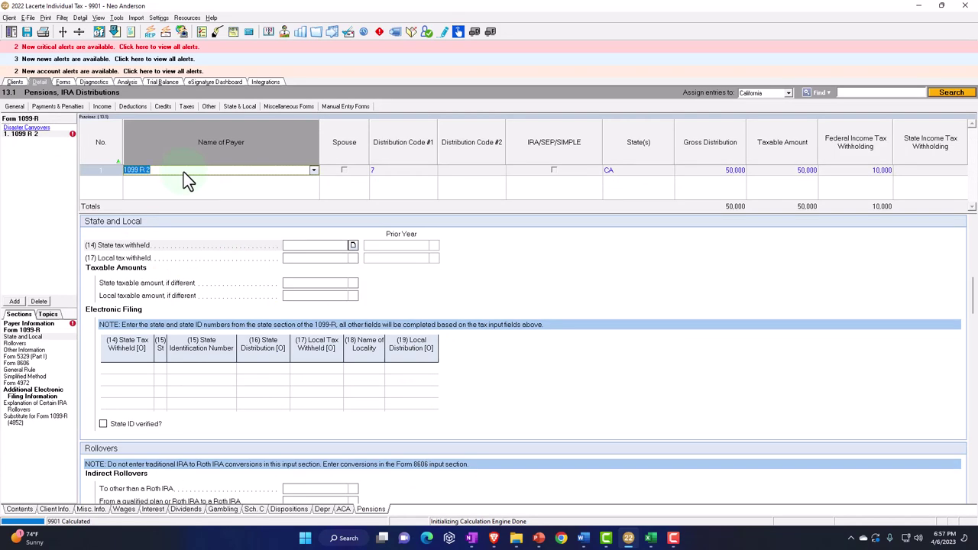
left_click(411, 172)
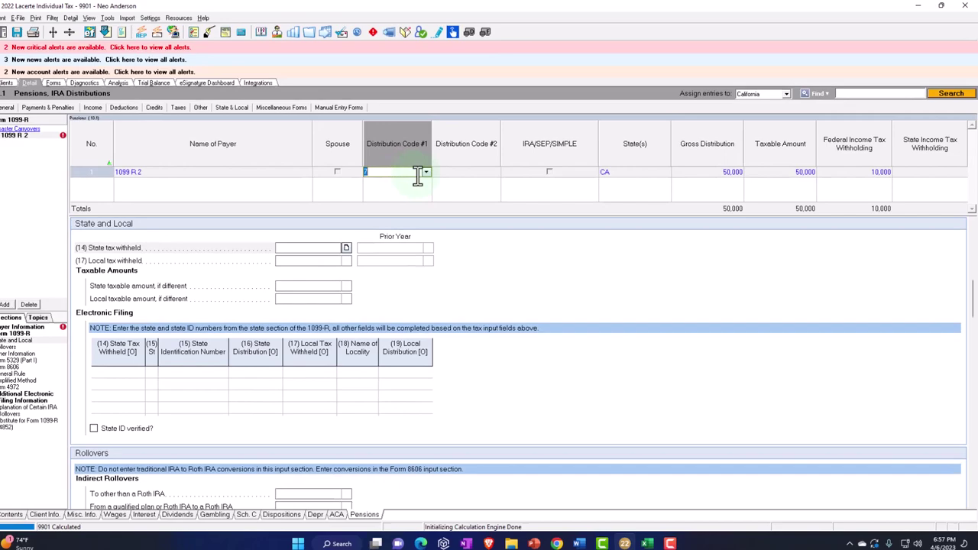
left_click(426, 172)
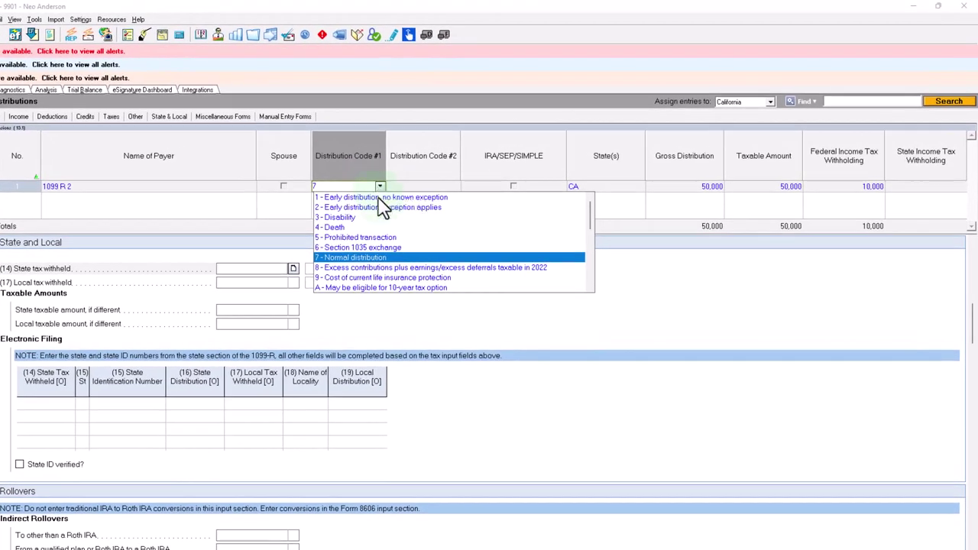
left_click(365, 257)
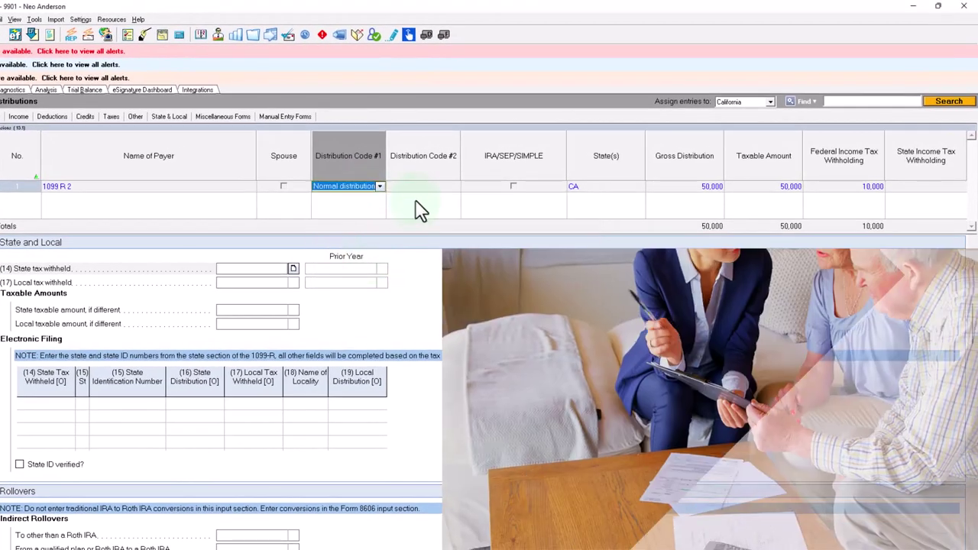
Review the 1099 R 2 entry's second distribution code, gross distribution, taxable amount and federal income tax withholding
left_click(419, 188)
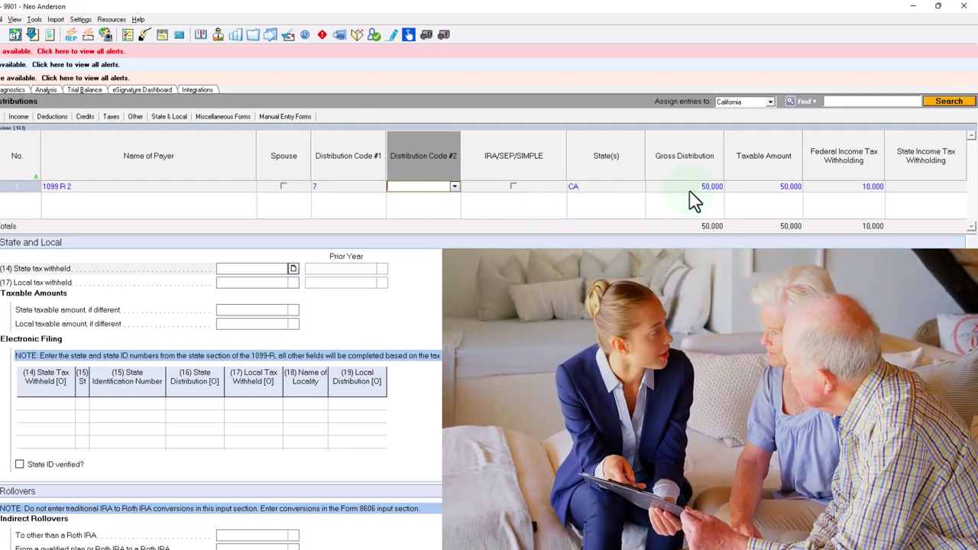
left_click(694, 199)
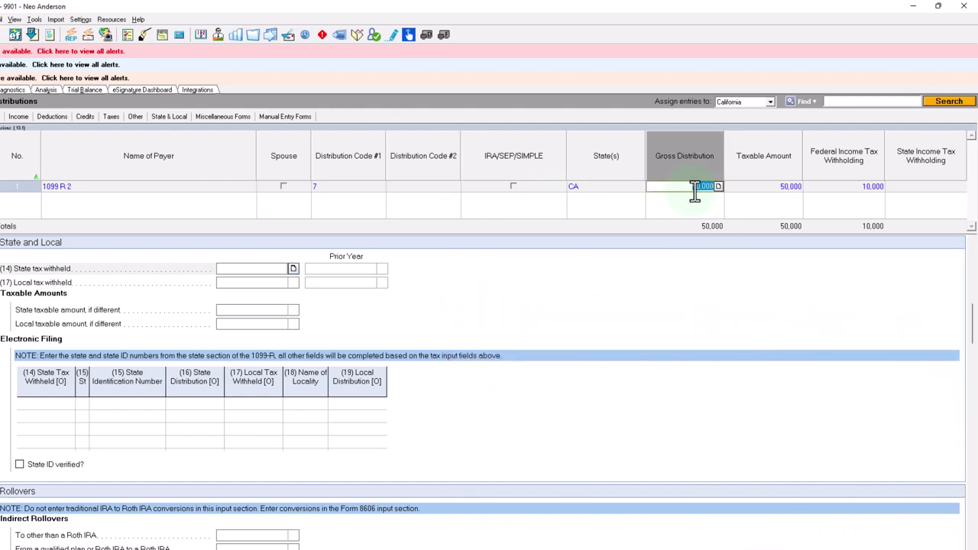
key("Tab")
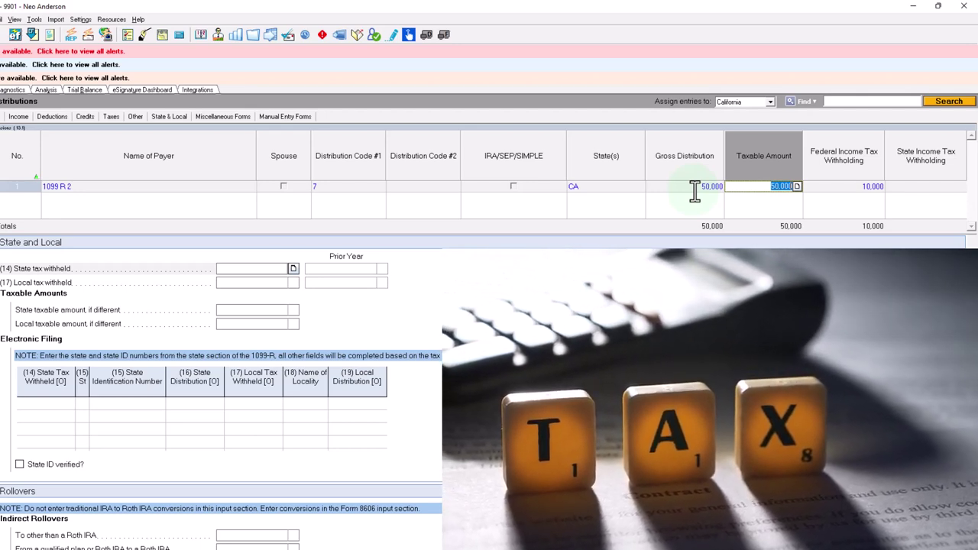
key("Tab")
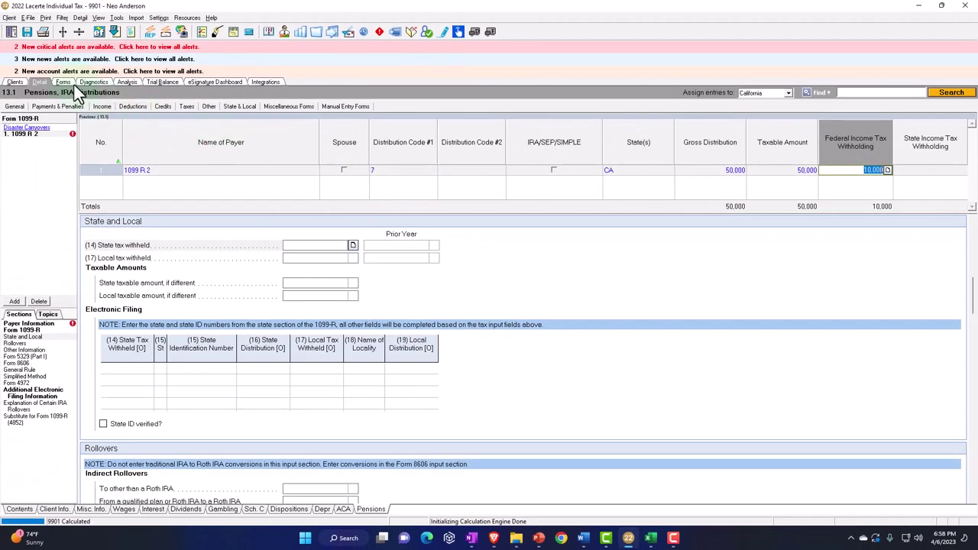
Open page 2 of Form 1040 and examine the W-2 and 1099 withholding, total payments and the amount owed on line 37
left_click(68, 83)
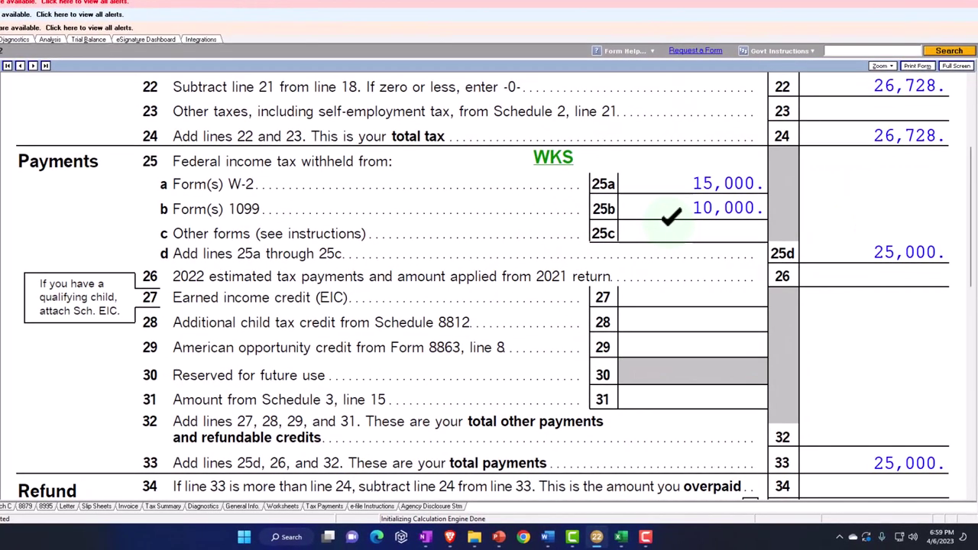
scroll(671, 218, "down", 3)
scroll(670, 218, "down", 6)
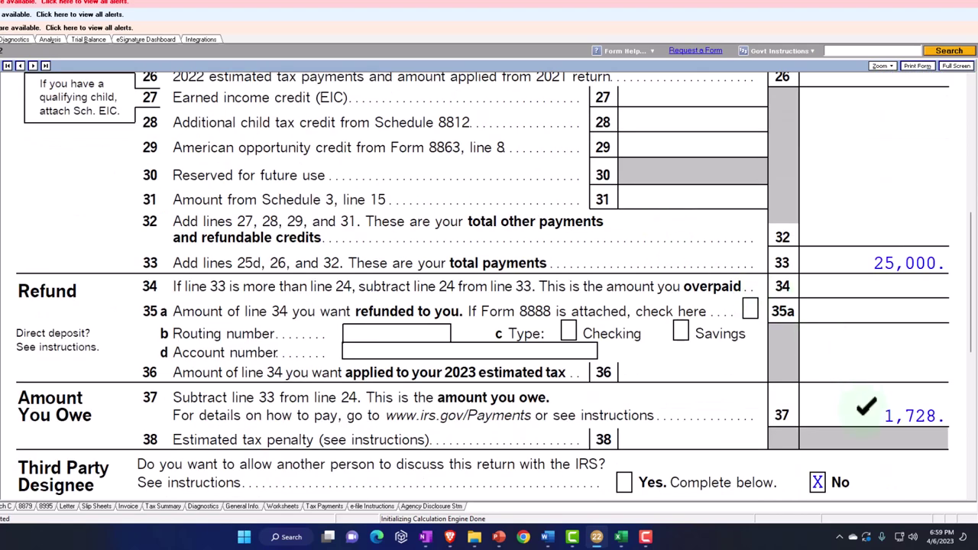
scroll(866, 407, "up", 6)
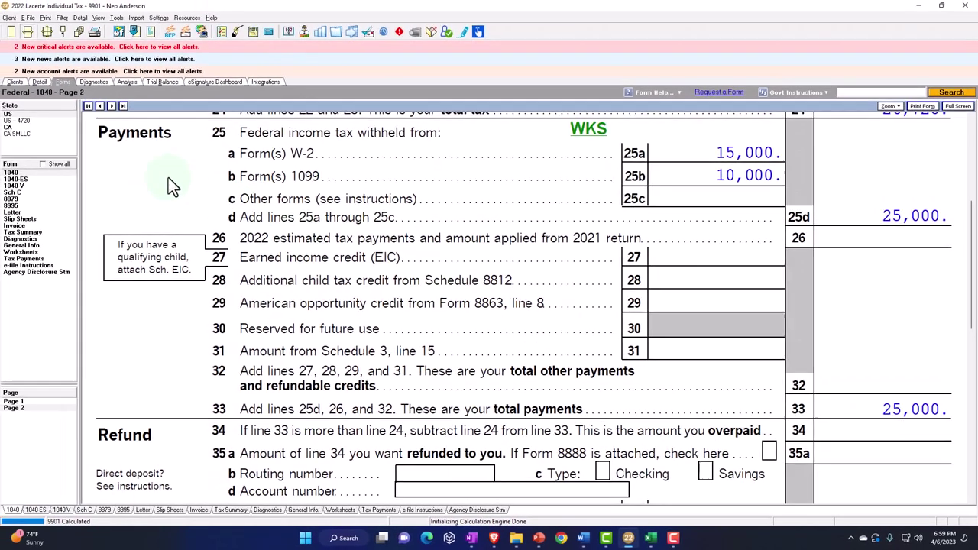
Open the Gambling Winnings and Losses (W-2G) input screen and enter W-2G as the payer name
left_click(39, 82)
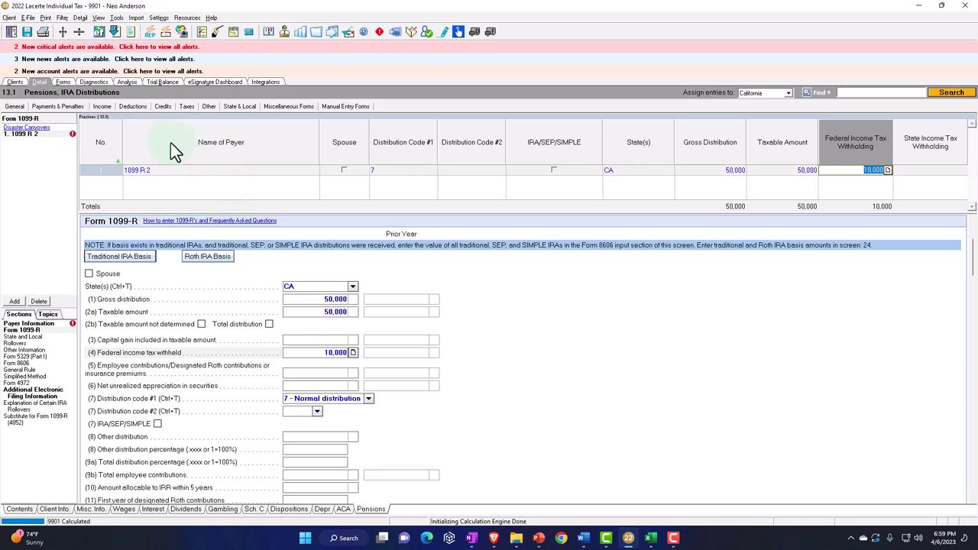
left_click(102, 108)
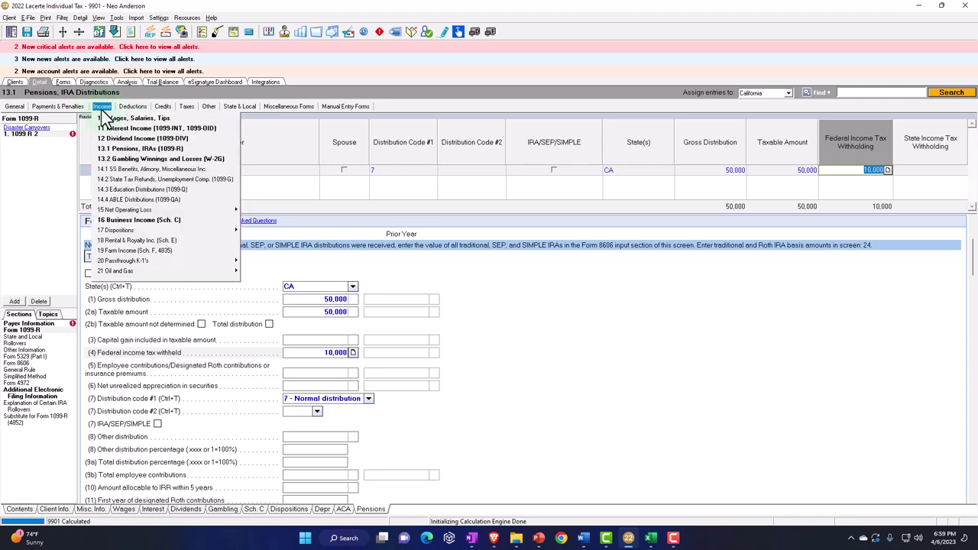
left_click(126, 159)
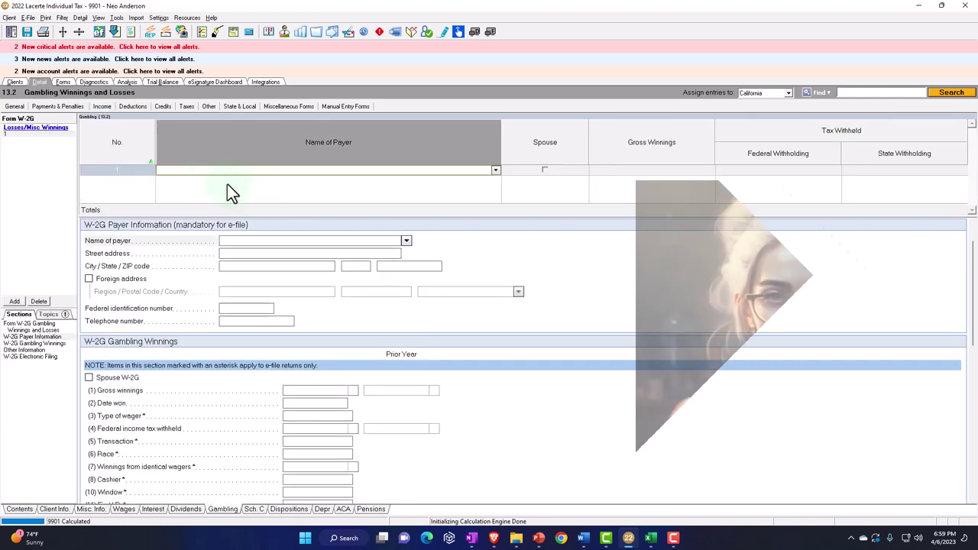
left_click(213, 171)
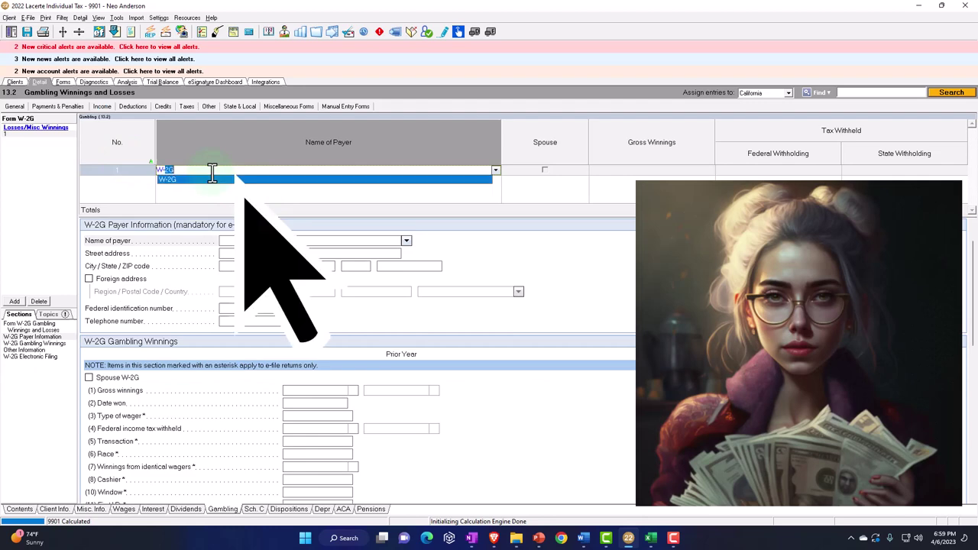
left_click(213, 173)
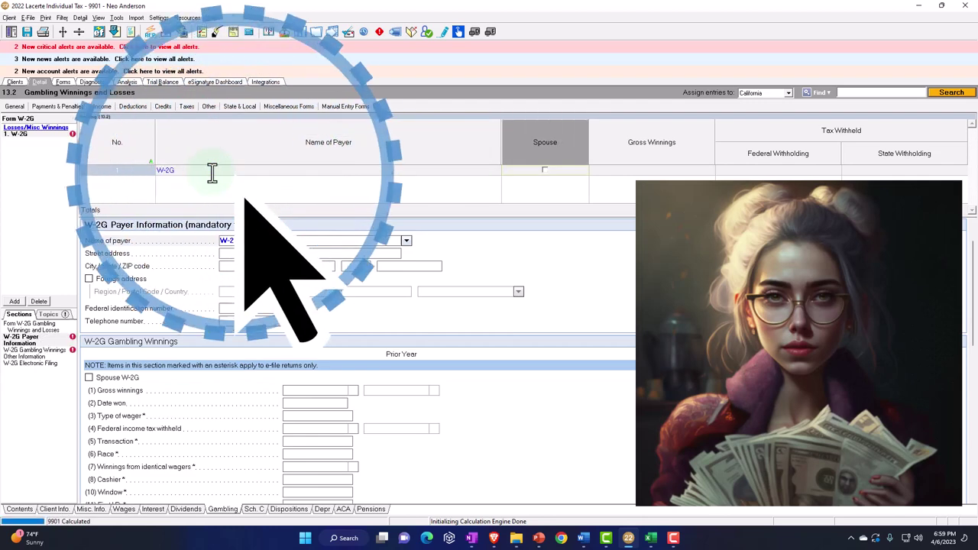
Enter gross winnings of 20,000 and federal withholding of 2,500 for the W-2G entry
key("Tab")
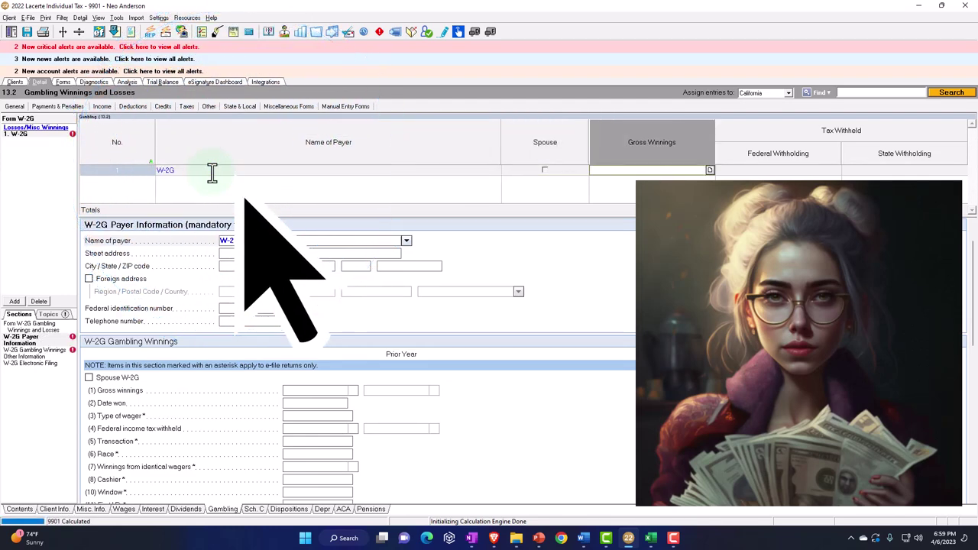
type("20,000")
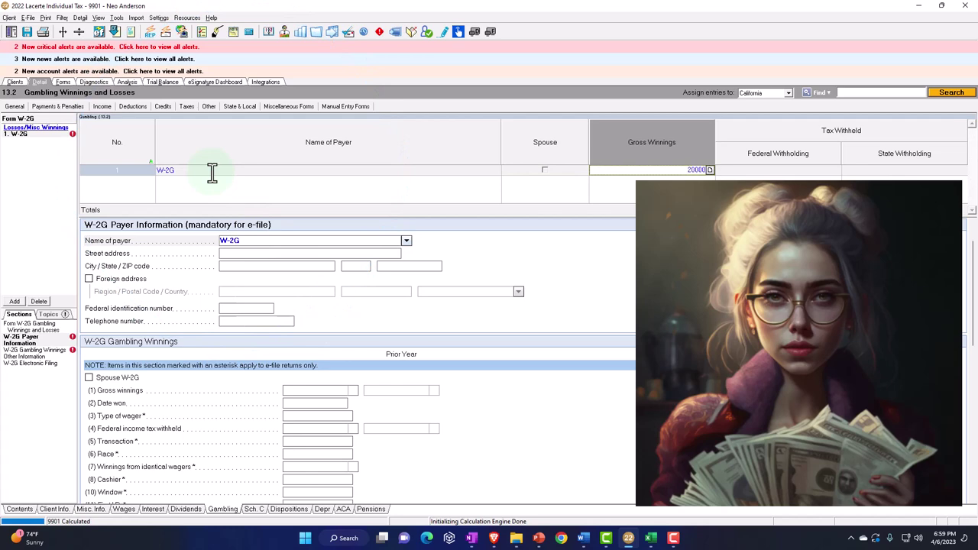
key("Tab")
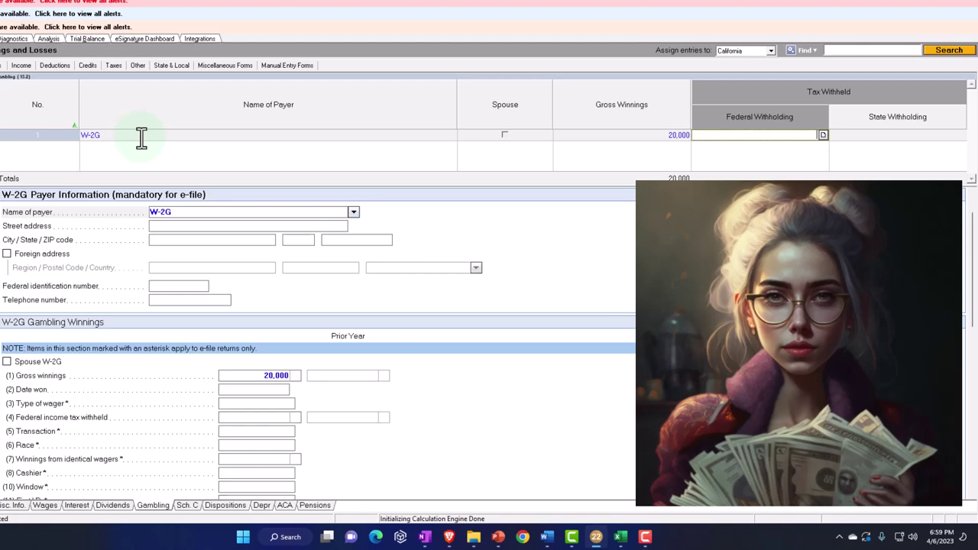
type("500")
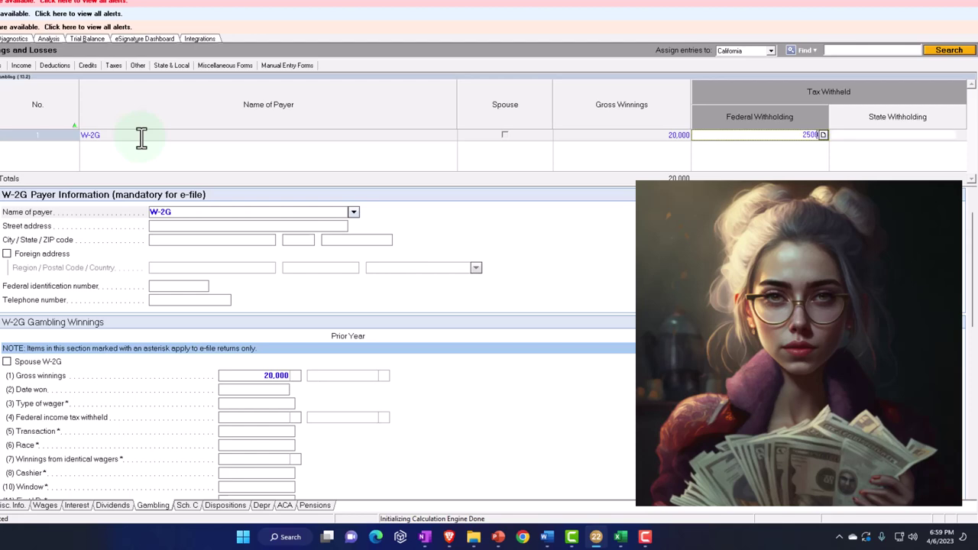
key("Tab")
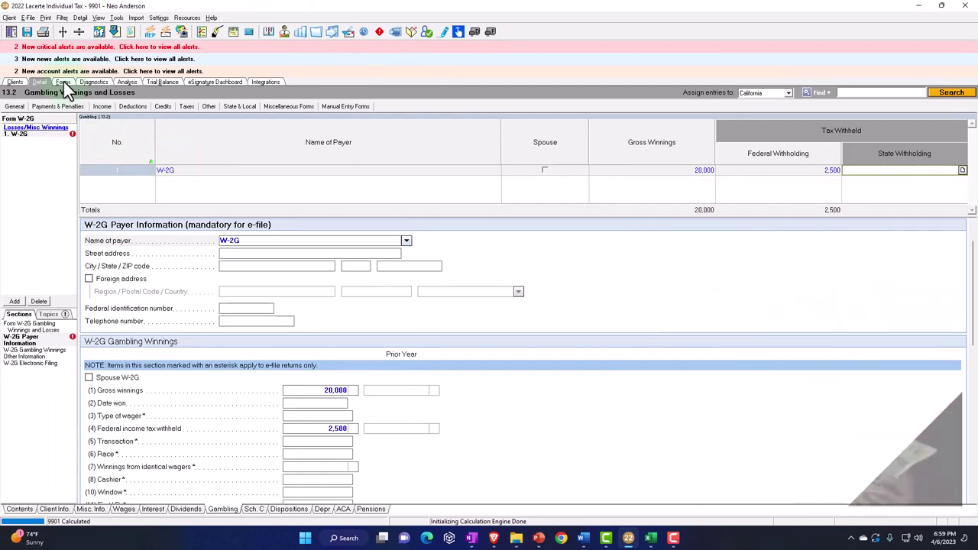
Return to the tax forms and open Schedule C to examine the business's gross receipts and gross income in Part I
left_click(63, 82)
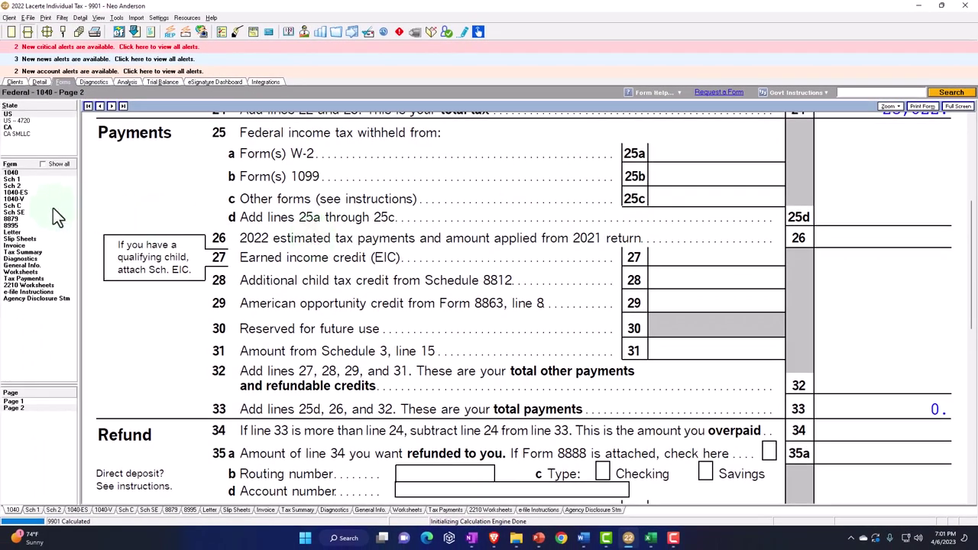
left_click(30, 207)
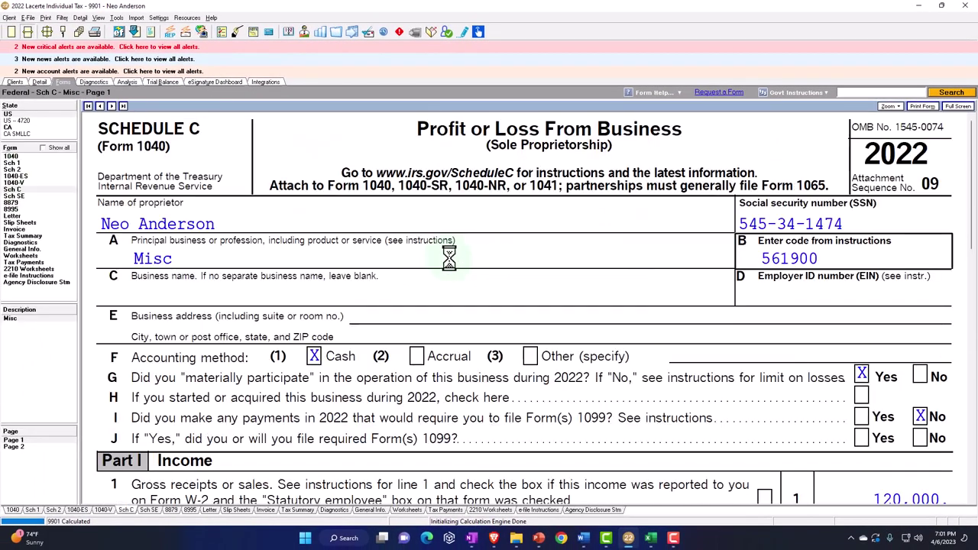
scroll(497, 221, "down", 5)
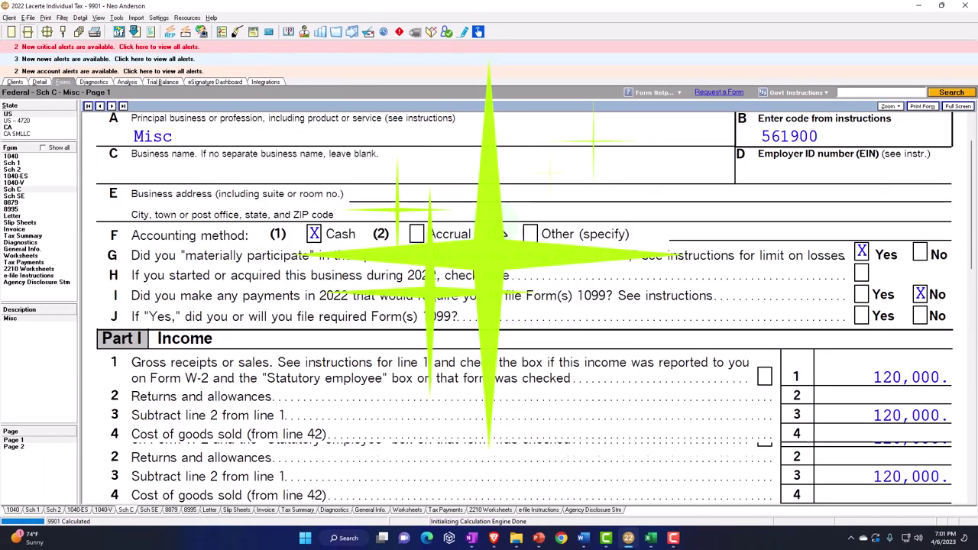
scroll(497, 227, "down", 2)
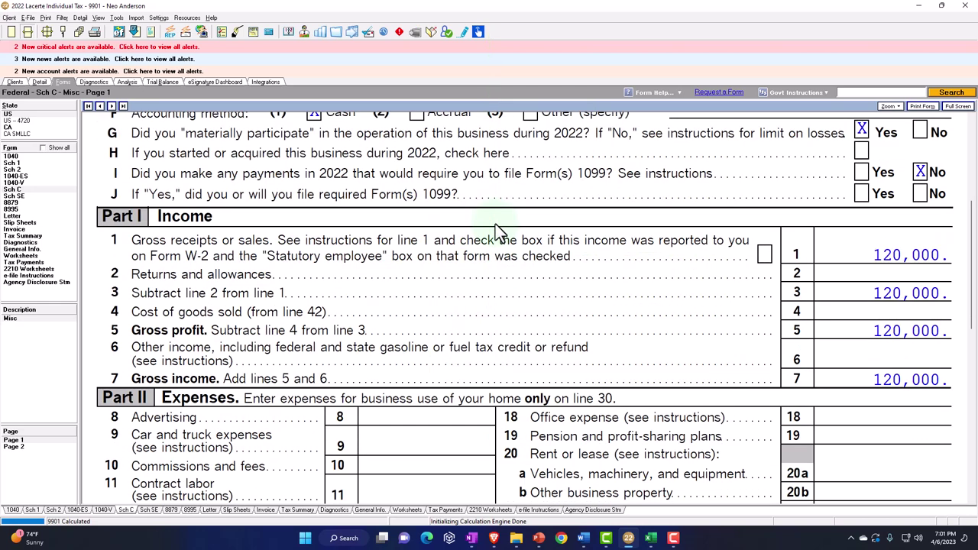
Examine Schedule C's expenses and net profit on line 31 and the self-employment tax calculation on Schedule SE
scroll(497, 229, "down", 8)
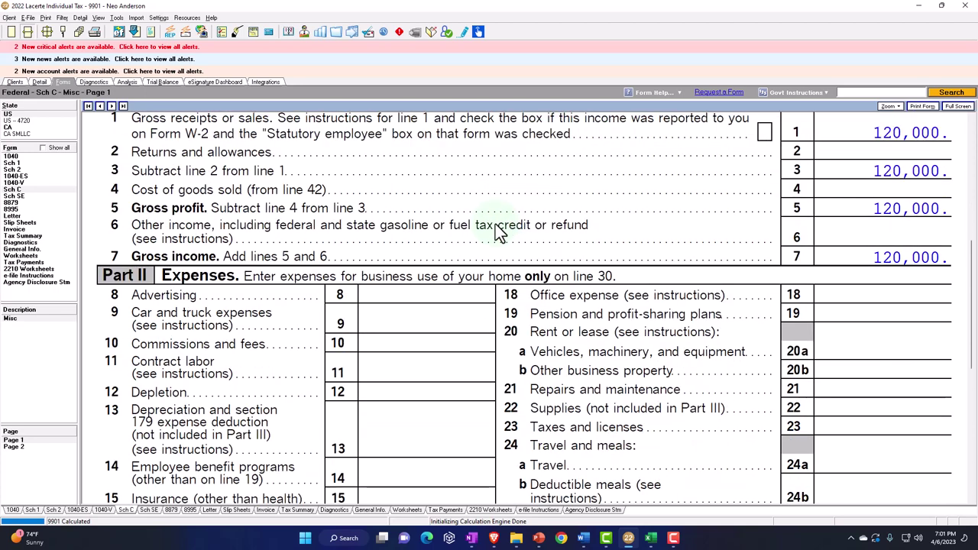
scroll(501, 231, "down", 3)
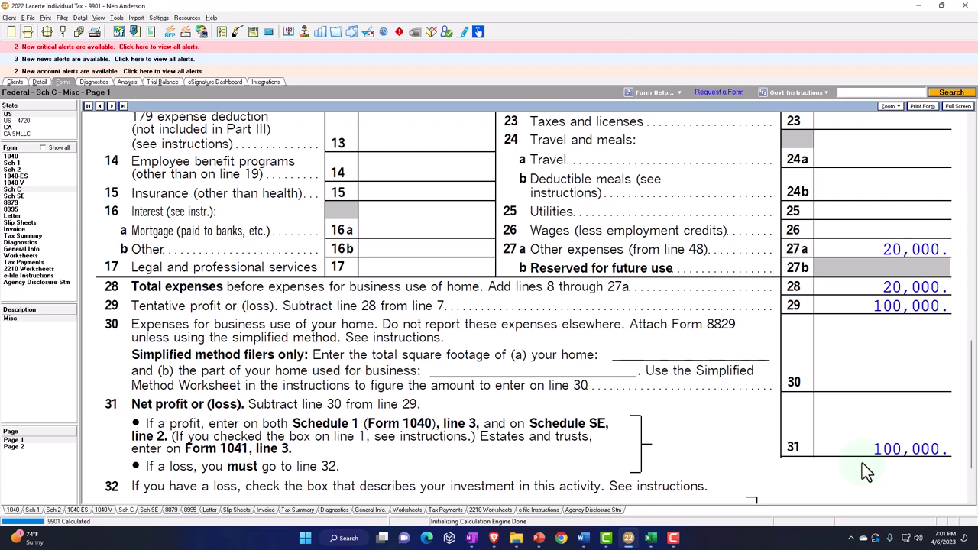
left_click(28, 197)
scroll(562, 390, "down", 10)
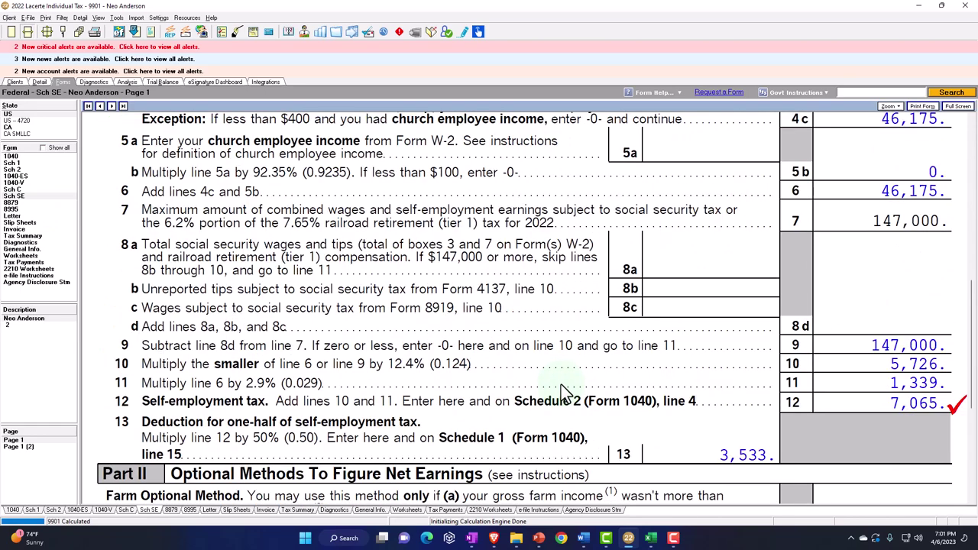
Open page 2 of Form 1040 and examine the income tax, other taxes and total tax on lines 16 through 24
left_click(15, 157)
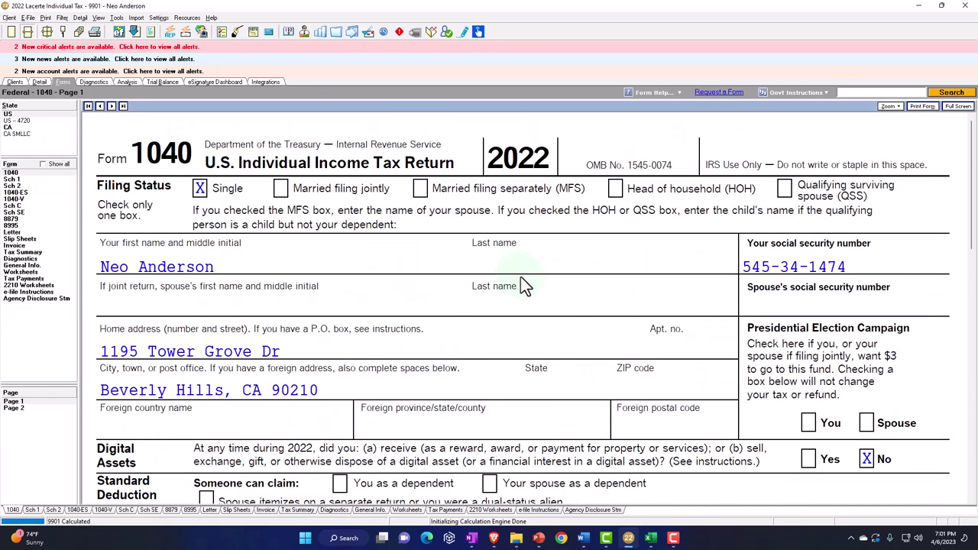
scroll(518, 275, "down", 3)
left_click(35, 408)
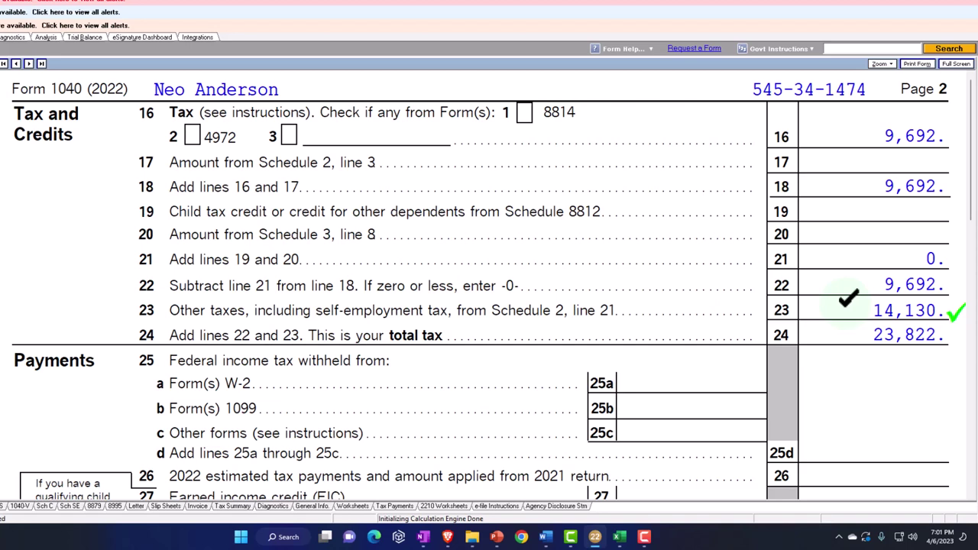
left_click(868, 131)
left_click(861, 324)
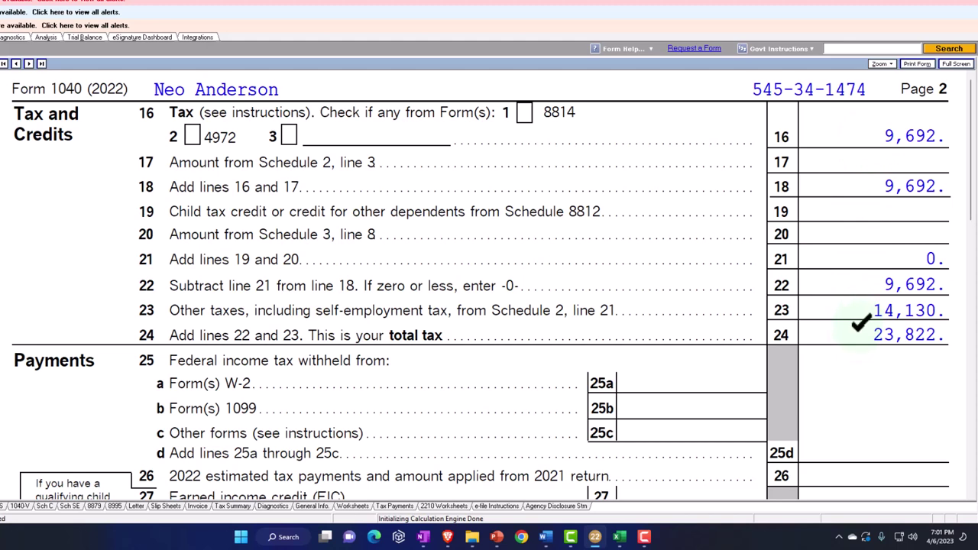
Examine Form 1040's Payments section, the amount owed on line 37 and the estimated tax penalty on line 38
scroll(861, 324, "down", 1)
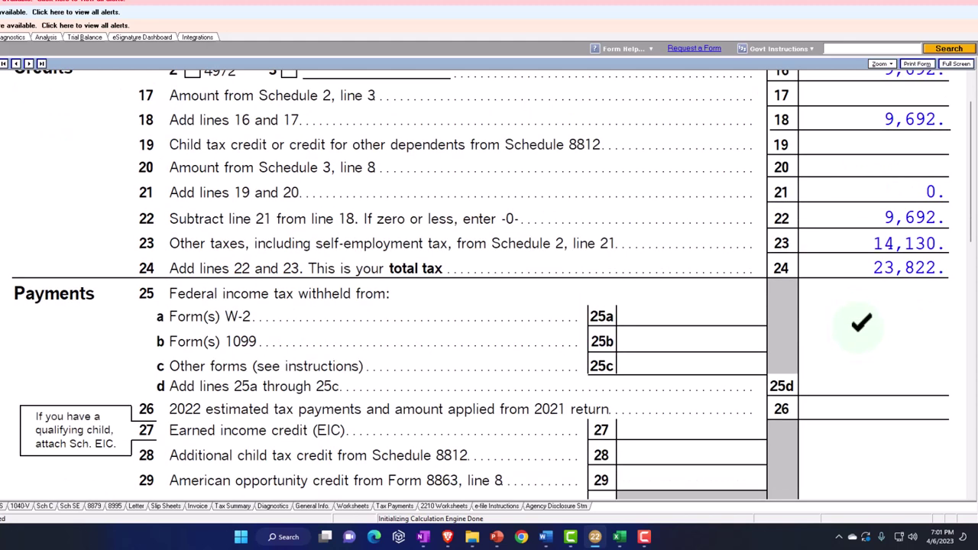
left_click(848, 405)
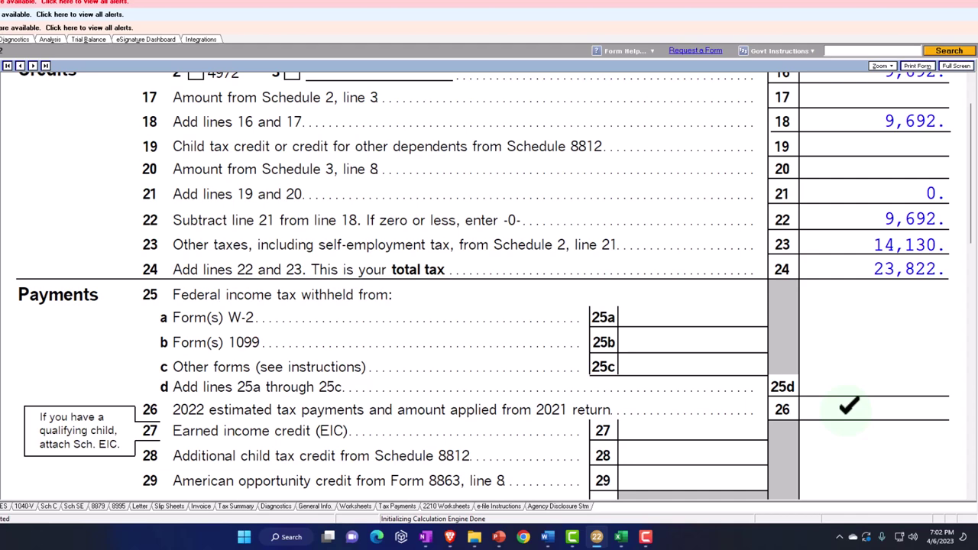
scroll(848, 407, "down", 5)
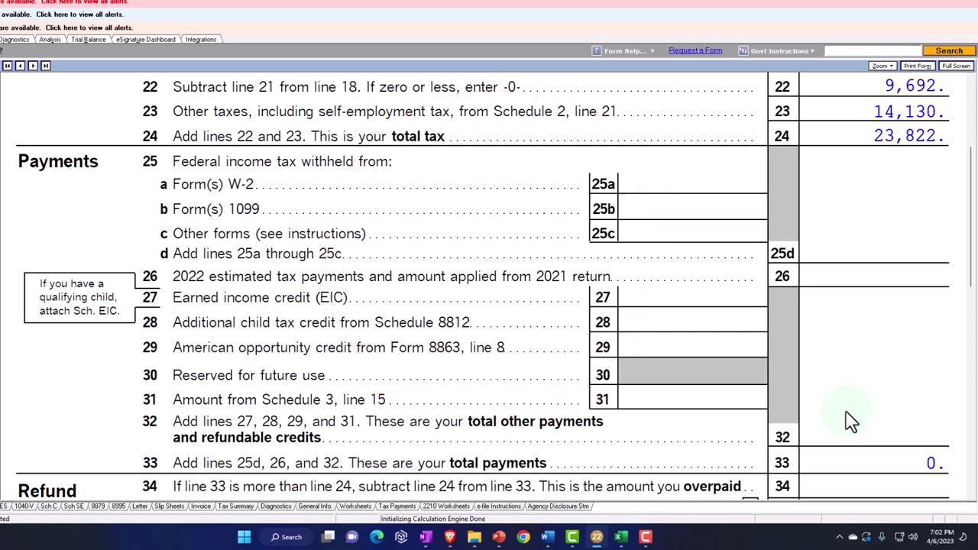
scroll(844, 413, "down", 7)
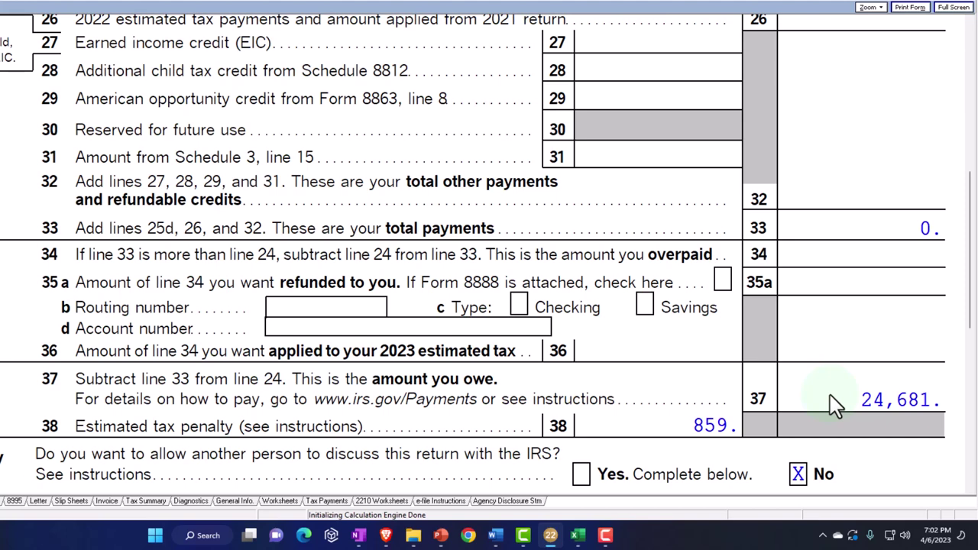
scroll(831, 398, "up", 4)
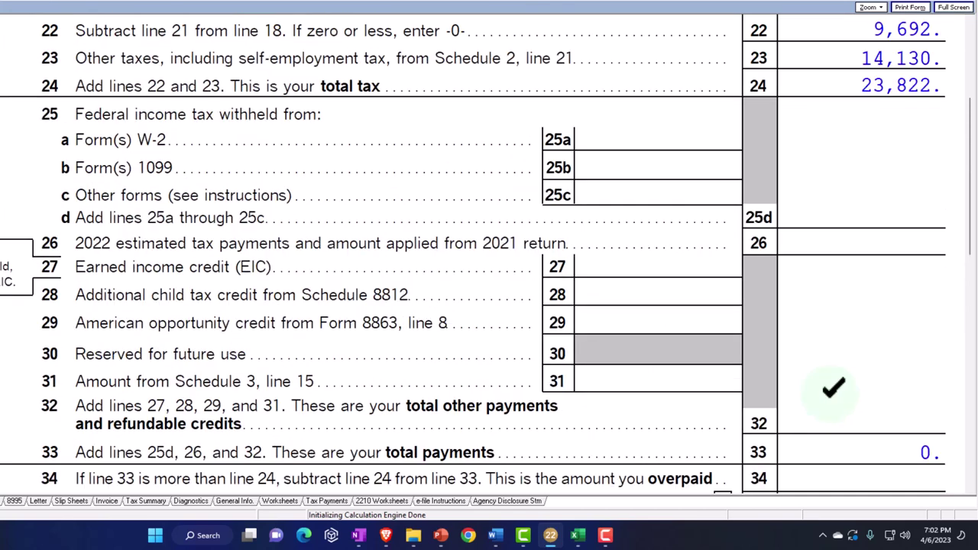
scroll(831, 397, "up", 5)
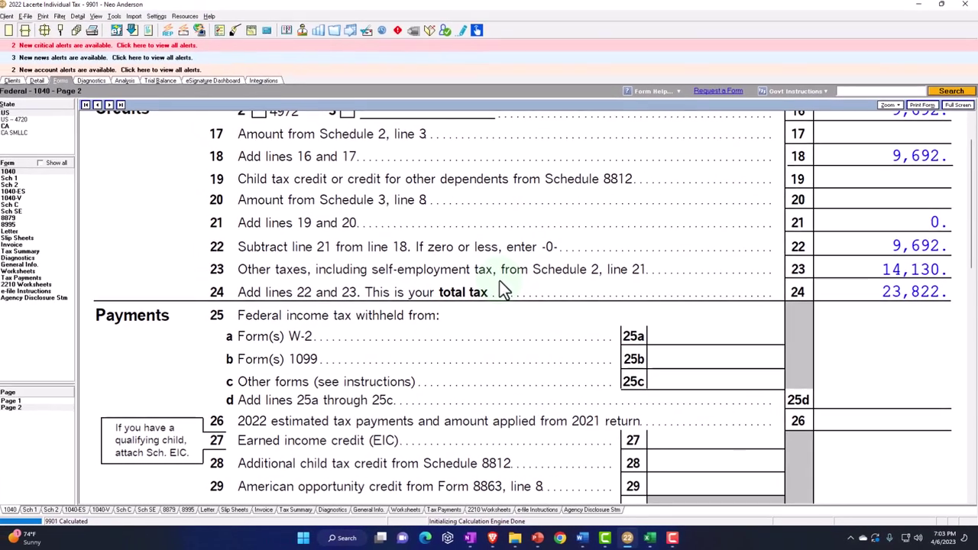
scroll(500, 281, "down", 1)
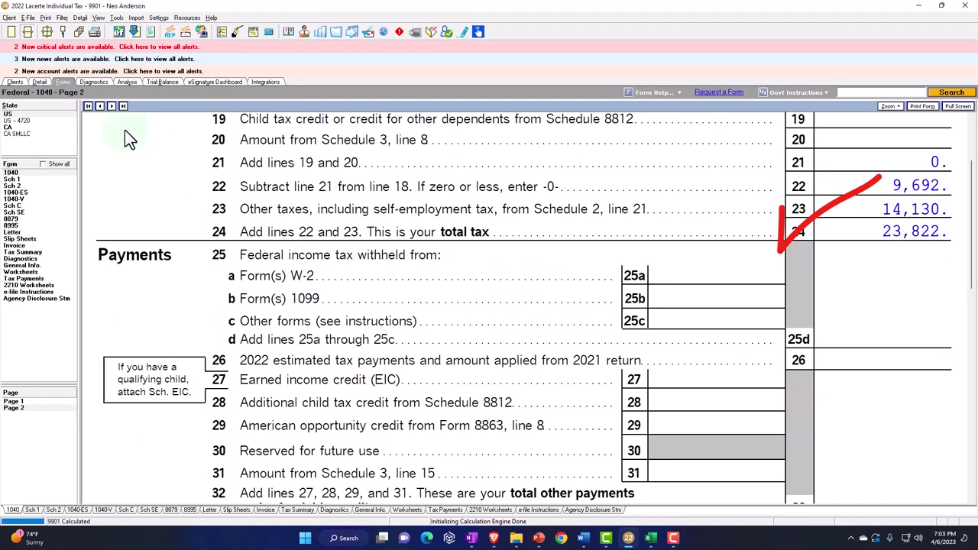
Open the 2022 Estimated Tax Payments input screen and enter a federal first-quarter payment of 10,000 dated 4/15/2022
left_click(39, 82)
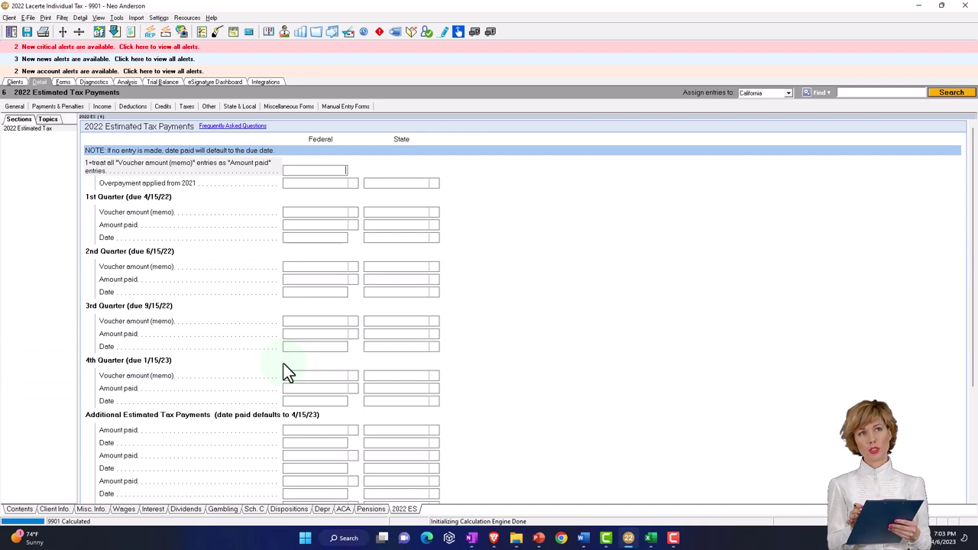
left_click(303, 223)
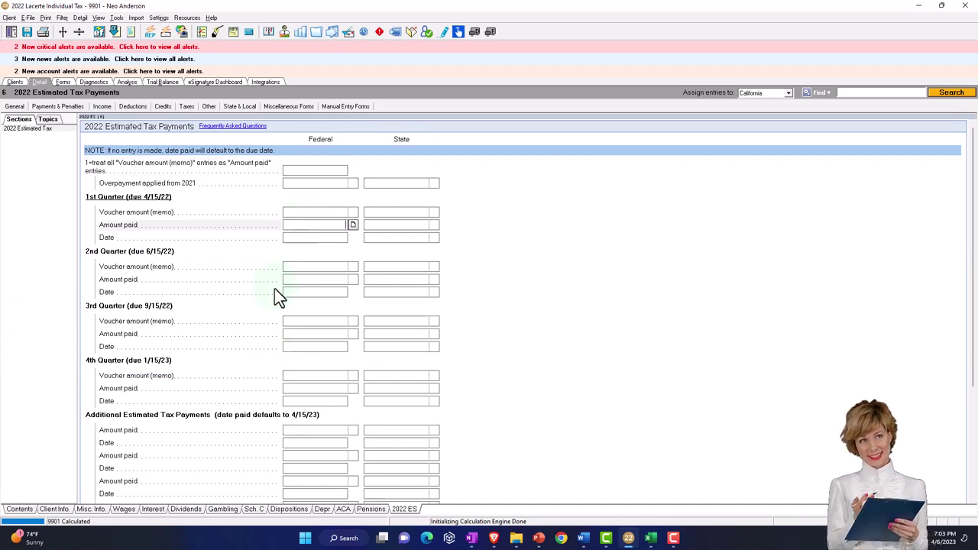
type("10,000")
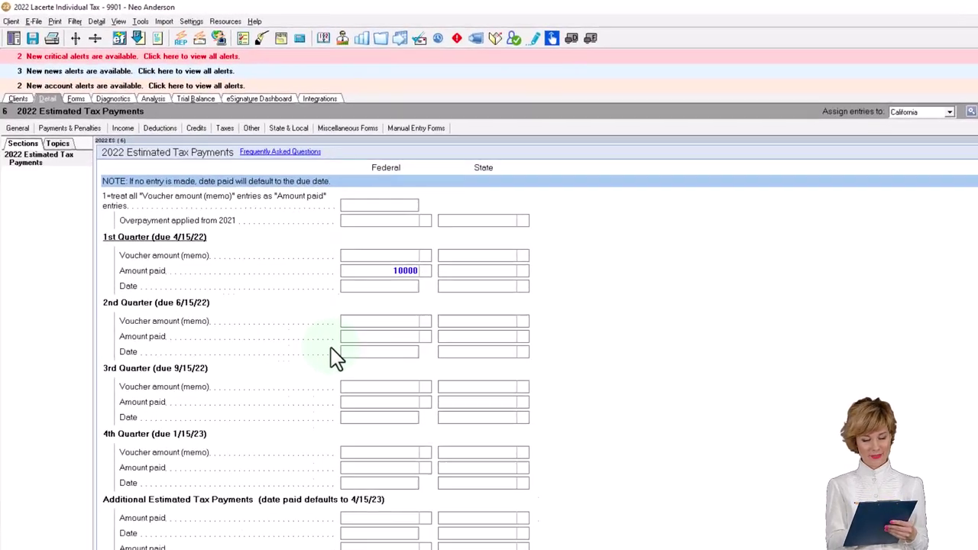
key("Tab")
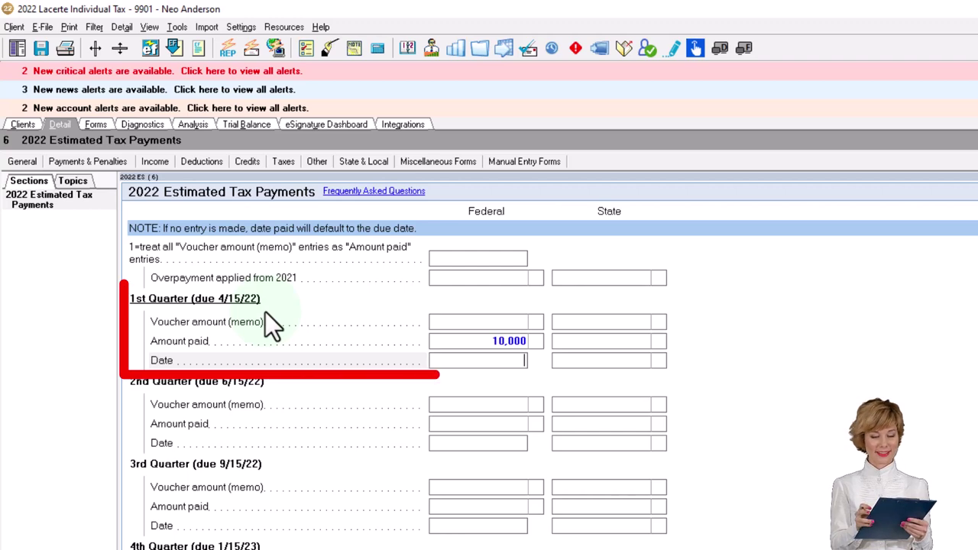
type("041522")
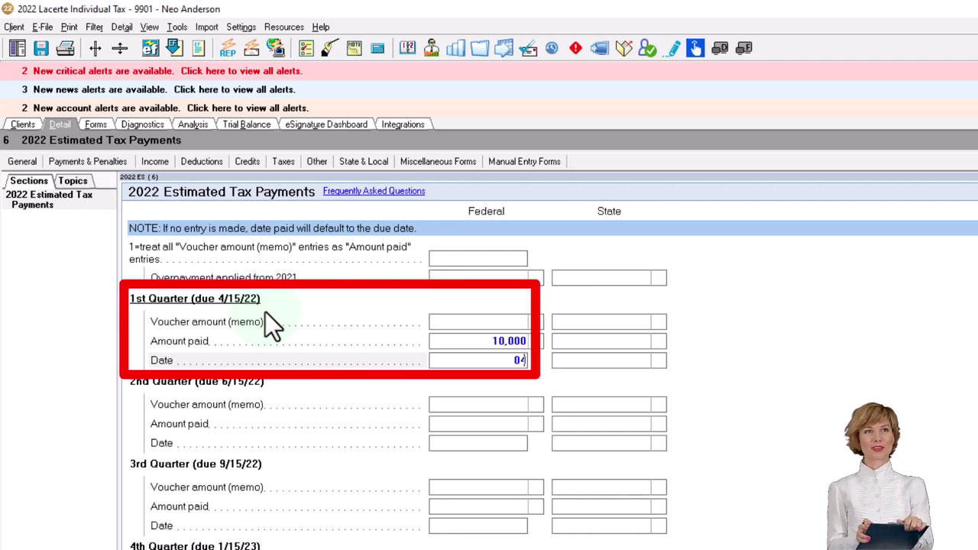
Enter a federal second-quarter estimated payment of 10,000 dated 6/15/2022
left_click(490, 424)
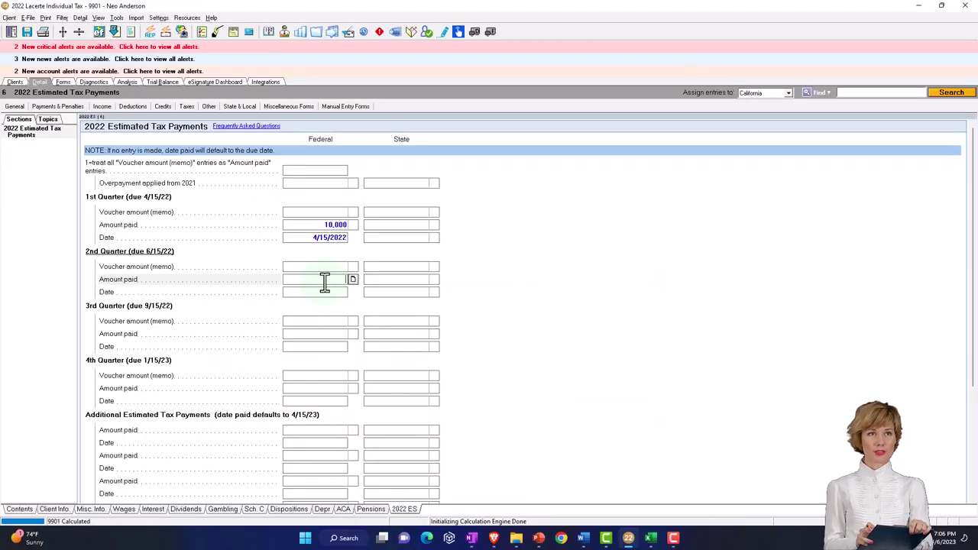
type("10000")
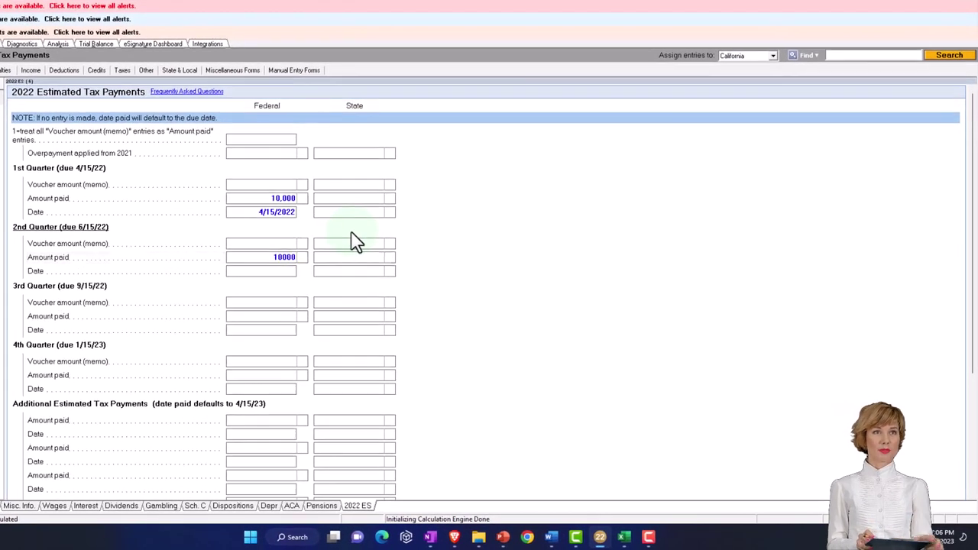
key("Tab")
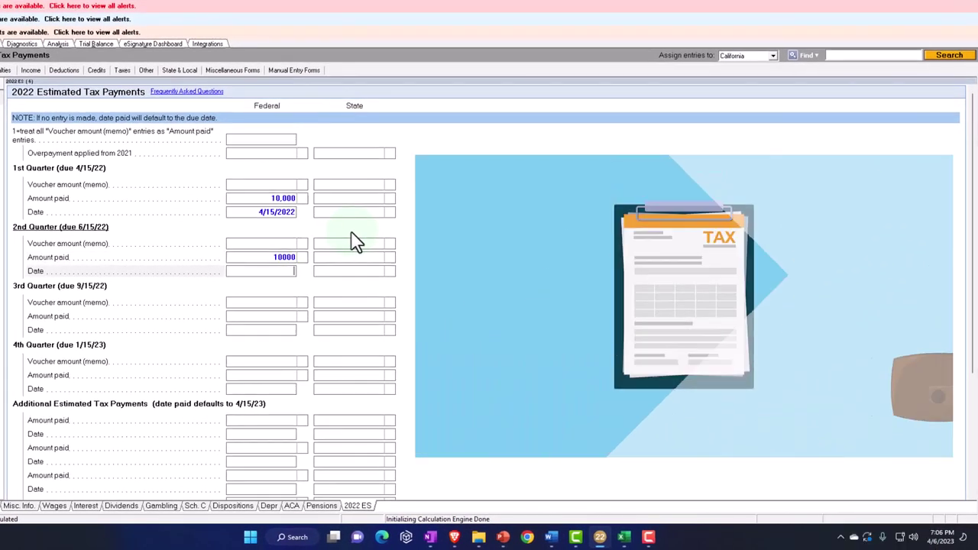
type("061522")
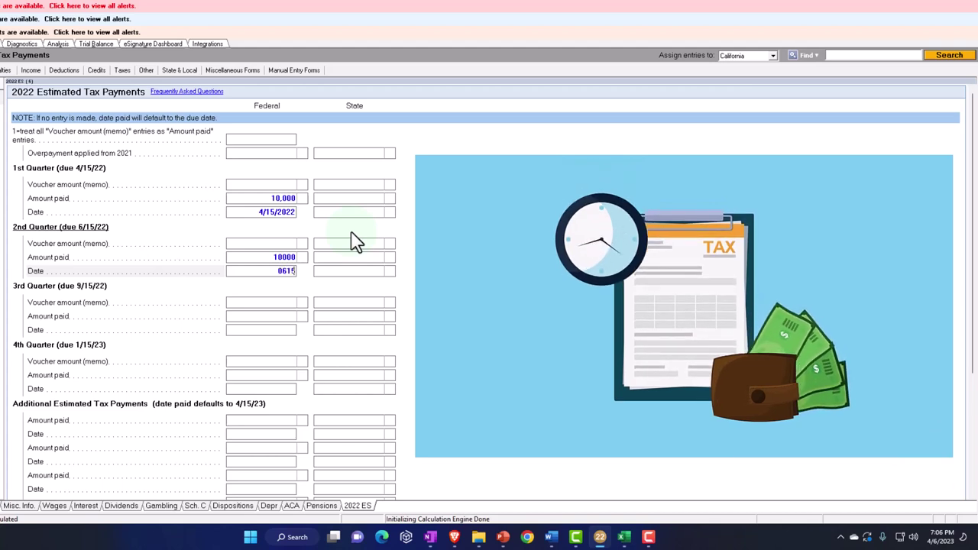
key("Tab")
left_click(284, 258)
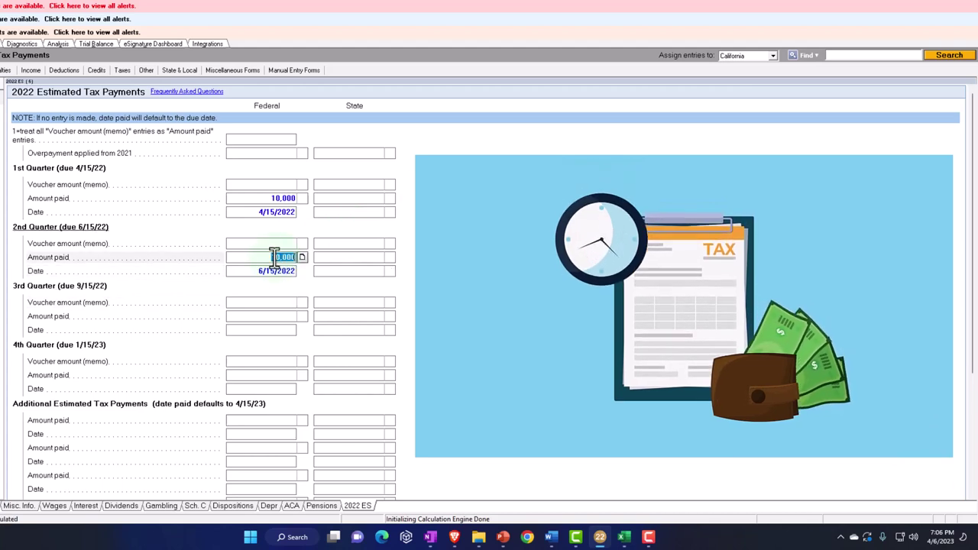
Enter 10,000 as the federal amount paid for the third quarter
key("Tab")
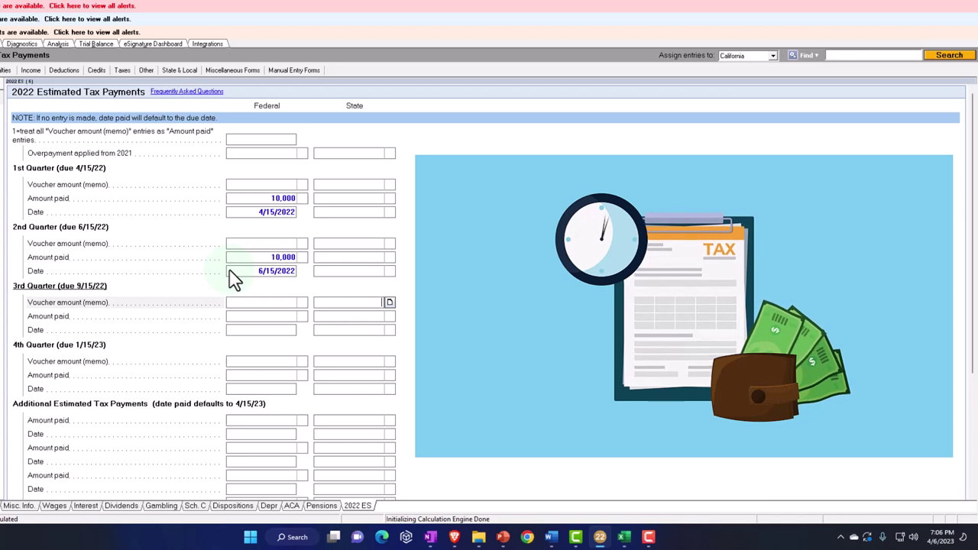
key("Tab")
type("10,000")
key("Tab")
key("Tab")
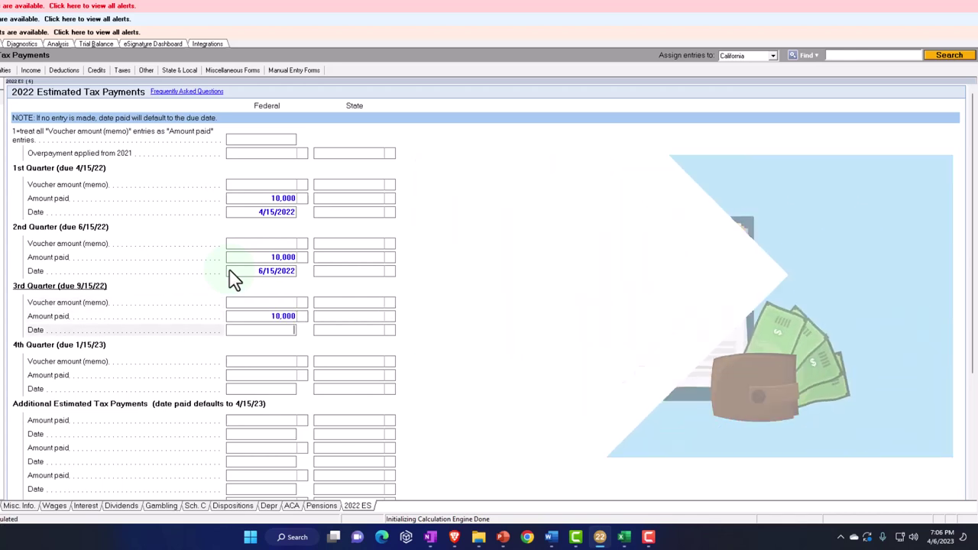
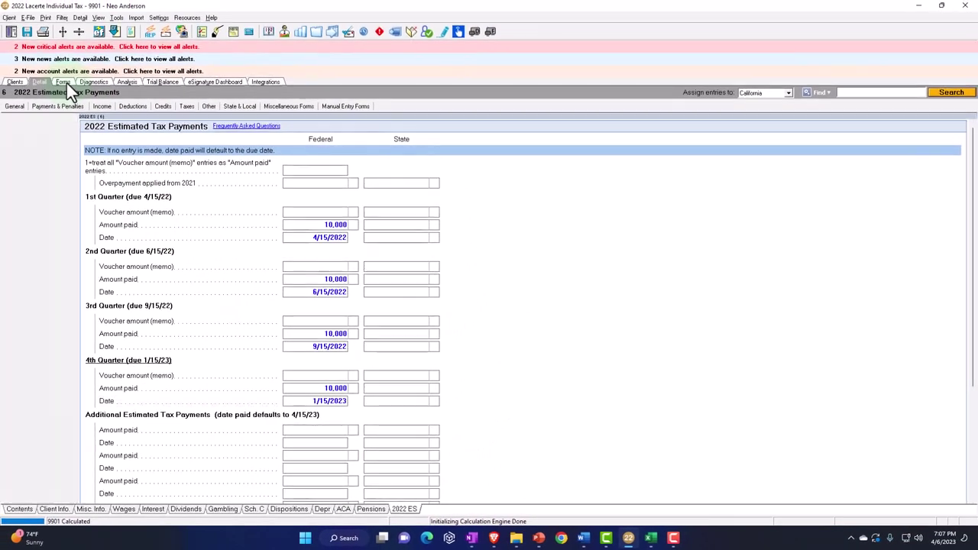
Check the estimated payments on line 26 of Form 1040 page 2 against the quarterly payment entries
left_click(64, 82)
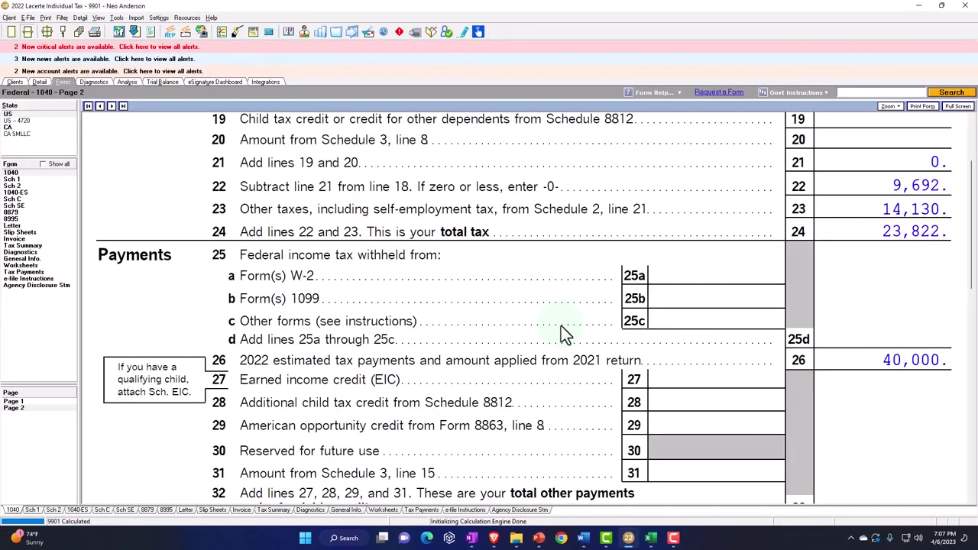
scroll(561, 325, "down", 1)
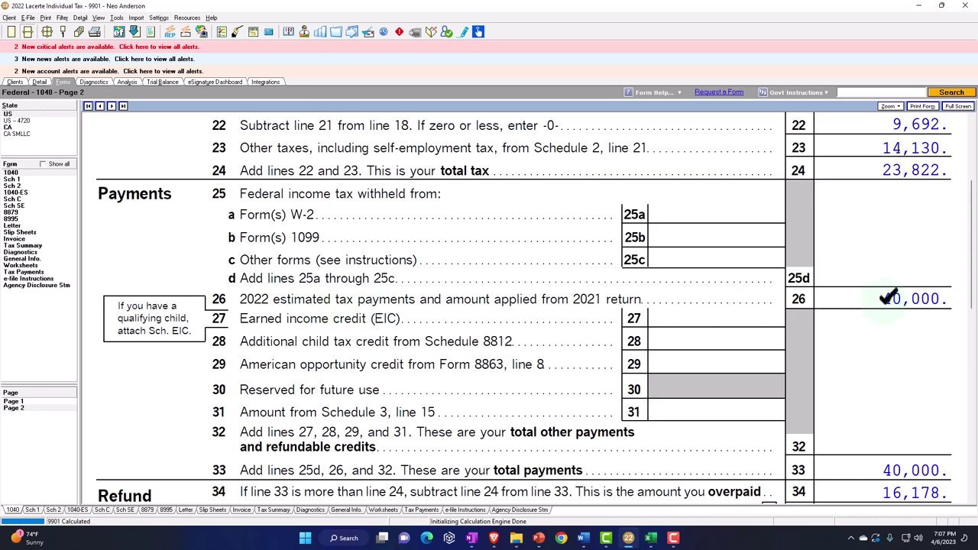
left_click(42, 84)
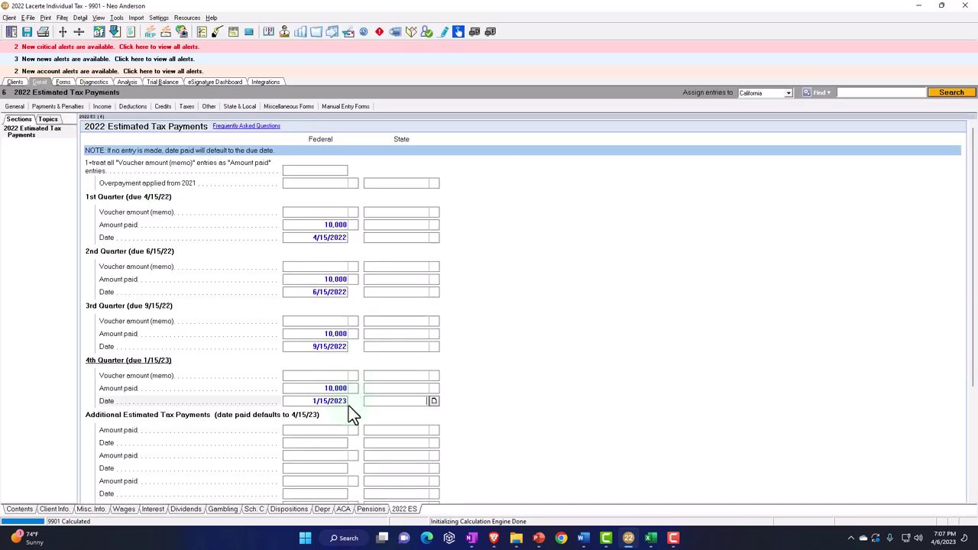
Return to the tax forms and review Schedule C's total expenses and net profit on lines 28 through 31
left_click(64, 82)
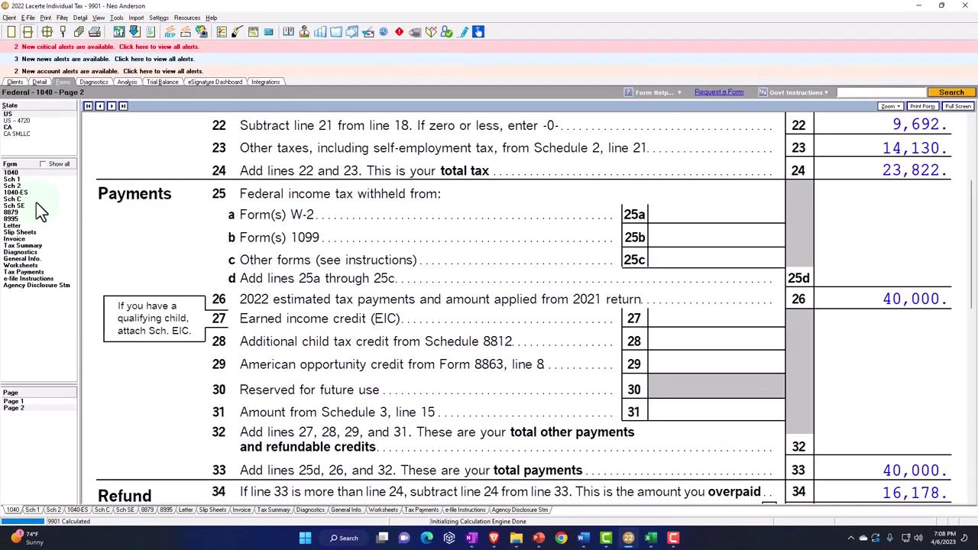
left_click(31, 200)
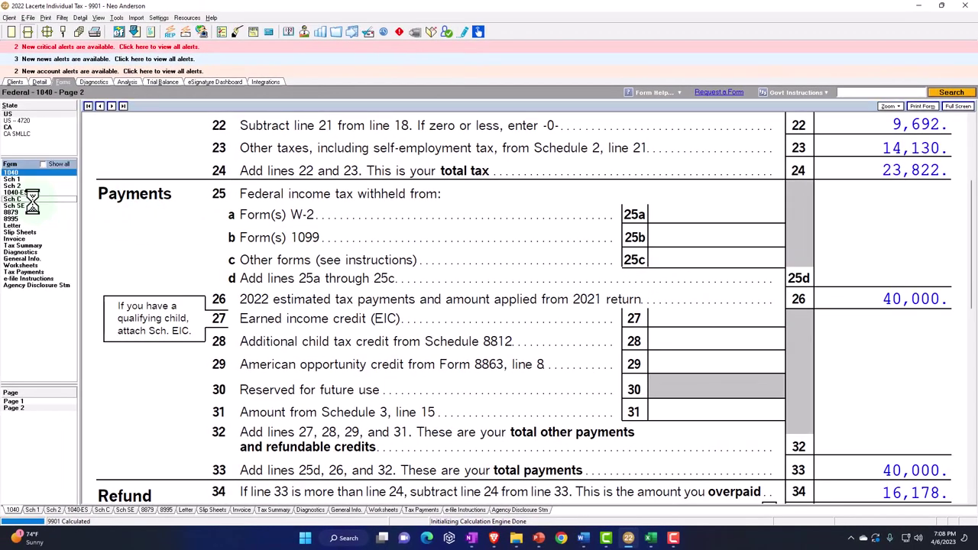
scroll(642, 391, "down", 15)
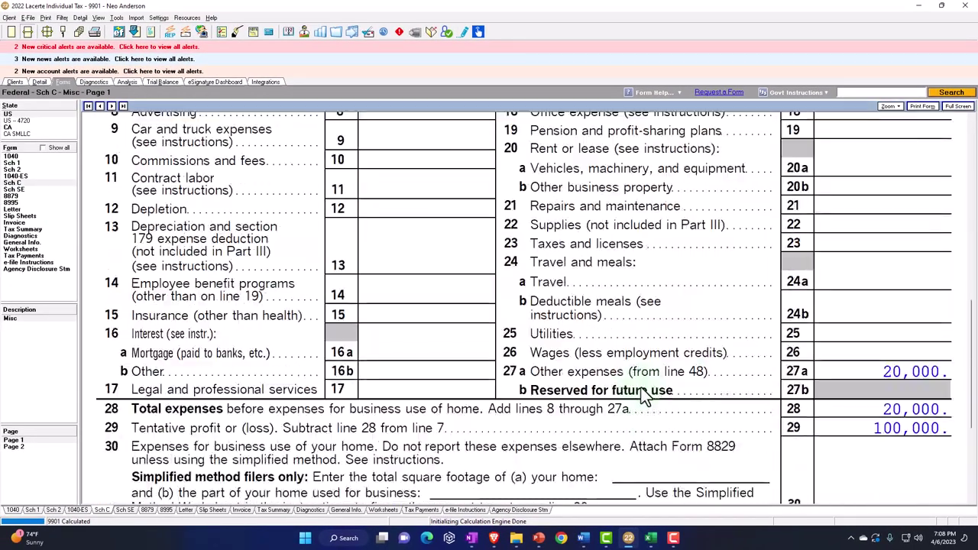
scroll(644, 395, "down", 4)
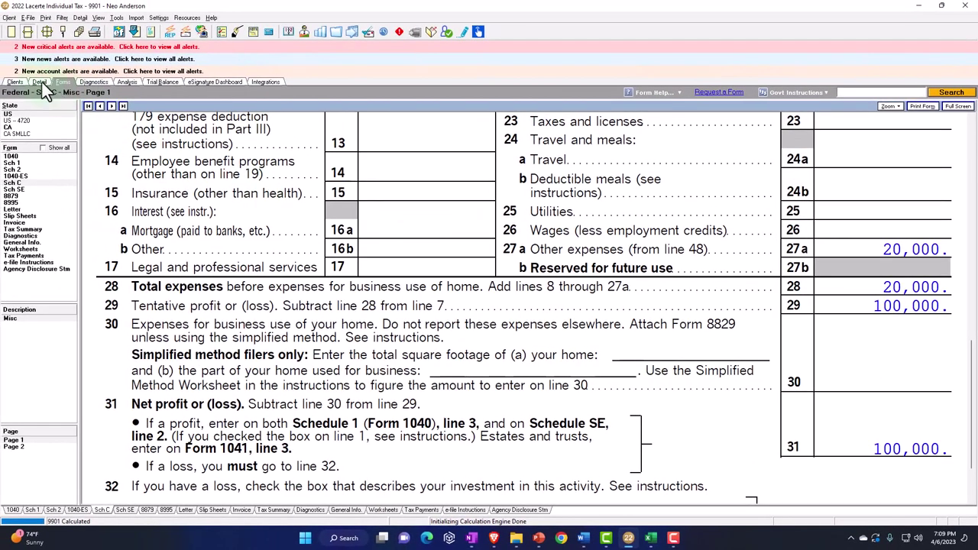
Enter 3,000 as the federal overpayment applied from 2021 in the 2022 estimated tax payments
left_click(39, 82)
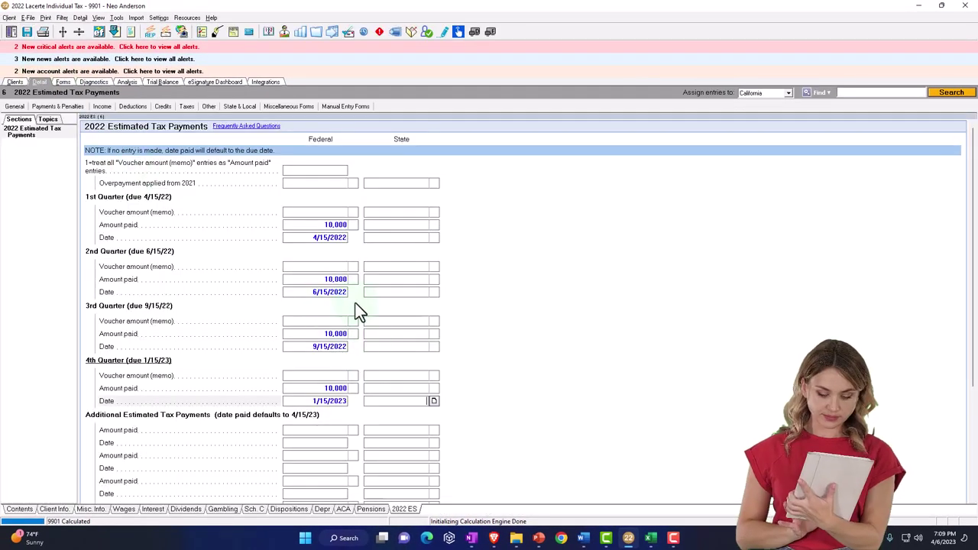
left_click(309, 186)
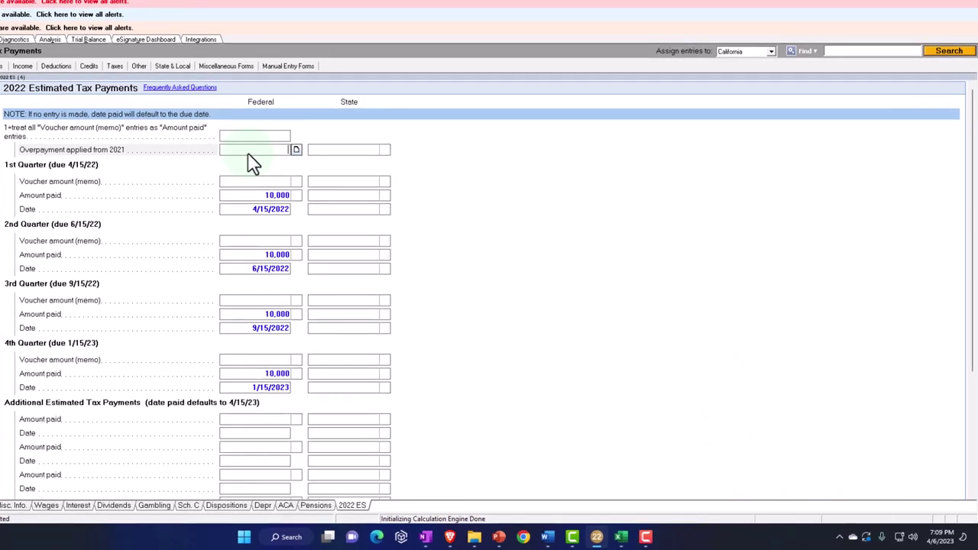
type("3000")
key("Tab")
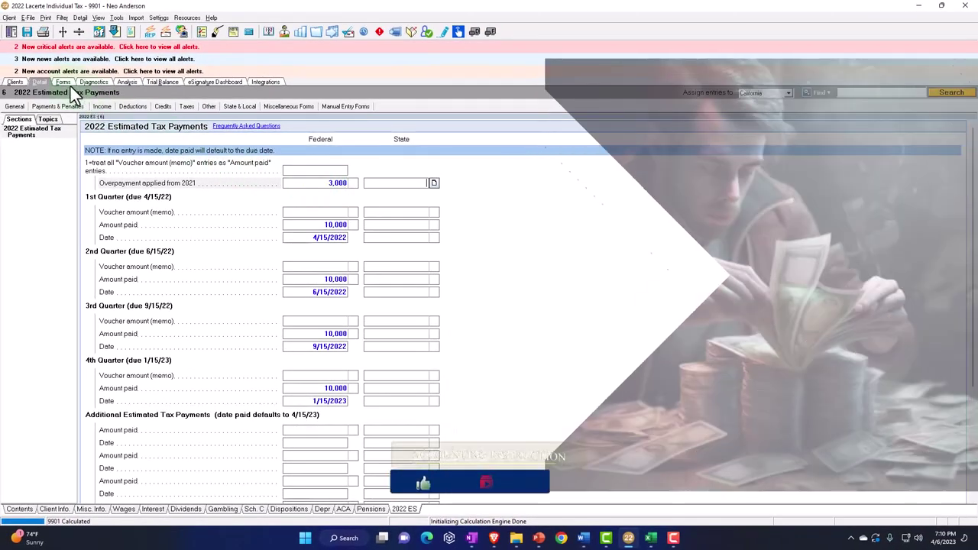
Check how the applied 2021 overpayment affects line 26, total payments and the overpaid amount on Form 1040 page 2
left_click(67, 83)
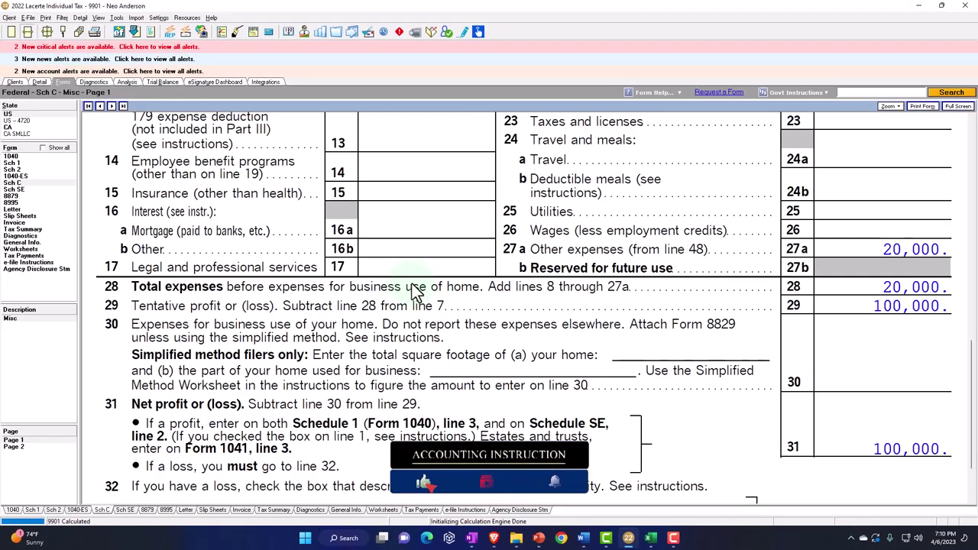
scroll(412, 289, "up", 3)
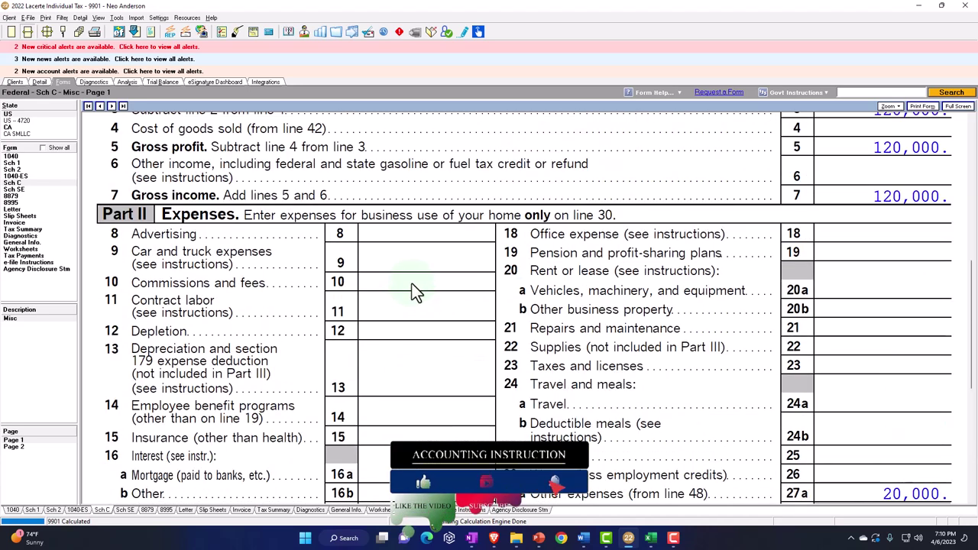
left_click(13, 157)
left_click(26, 409)
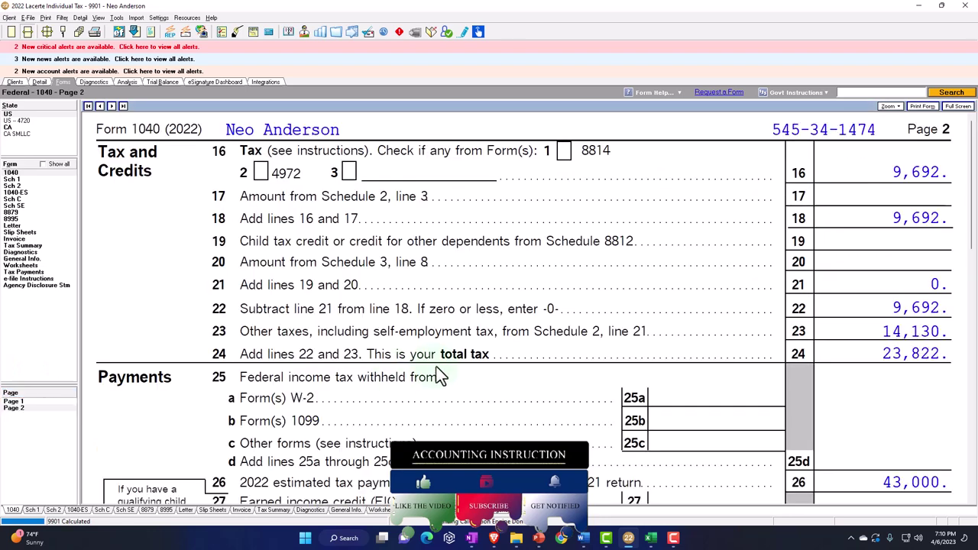
scroll(436, 366, "down", 2)
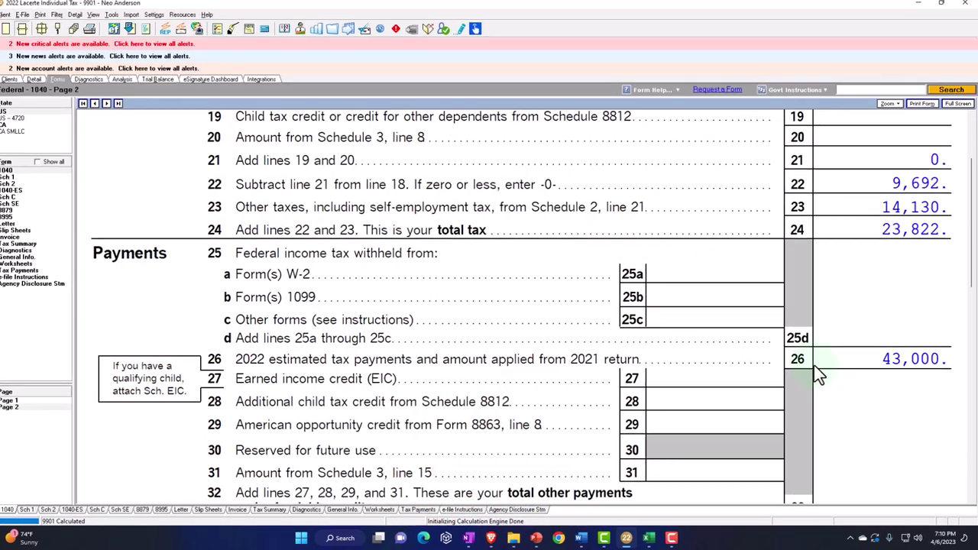
scroll(815, 367, "down", 1)
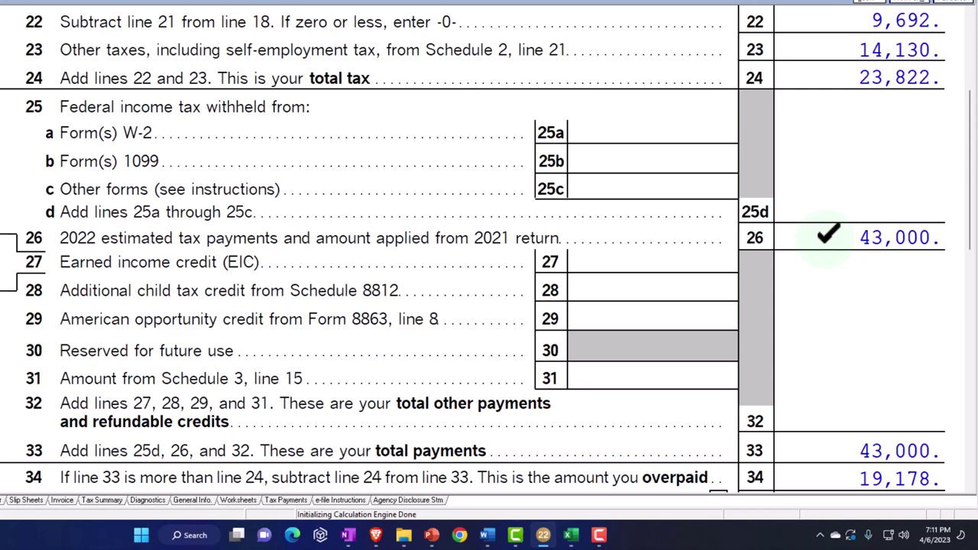
scroll(827, 235, "down", 5)
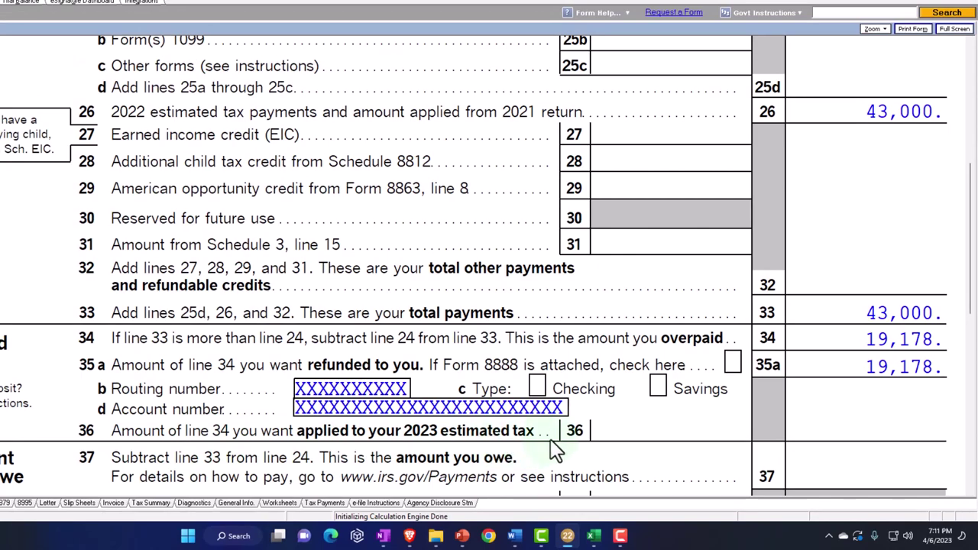
From line 36 of Form 1040, open the 2023 estimates input and apply 2,000 of the federal overpayment to 2023
right_click(658, 424)
left_click(678, 430)
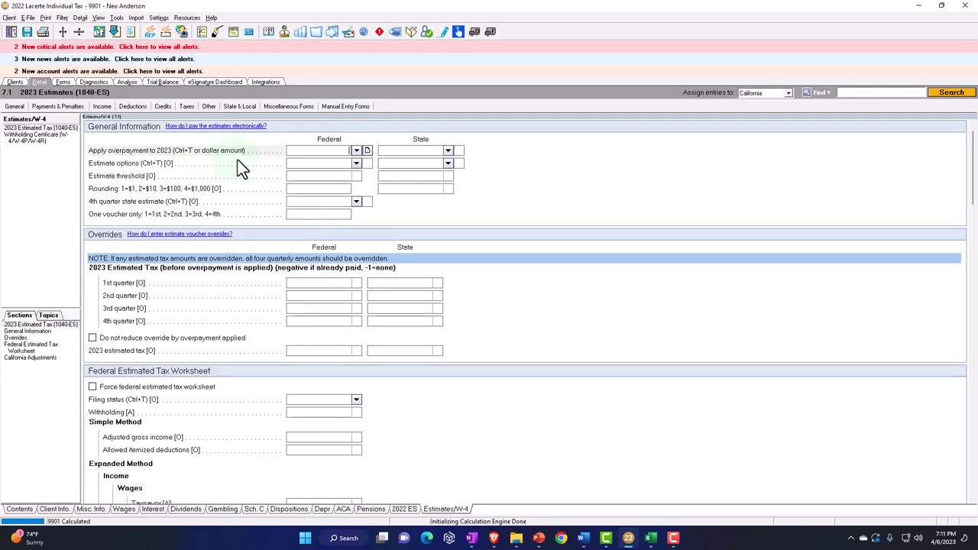
type("2000")
key("Tab")
Review the payment, refund and applied-overpayment lines on Form 1040 page 2, plus the first 2023 Form 1040-ES payment voucher
left_click(62, 82)
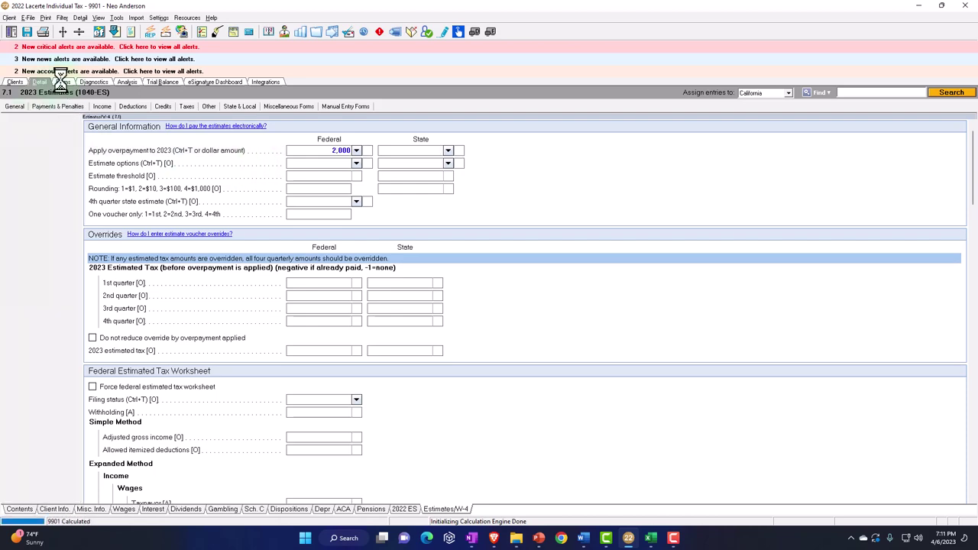
scroll(615, 389, "down", 1)
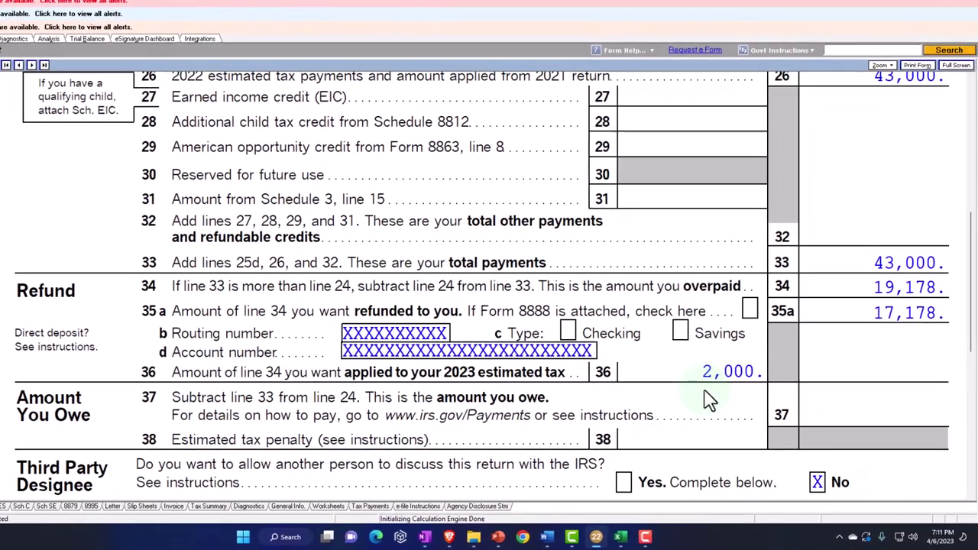
scroll(711, 401, "up", 5)
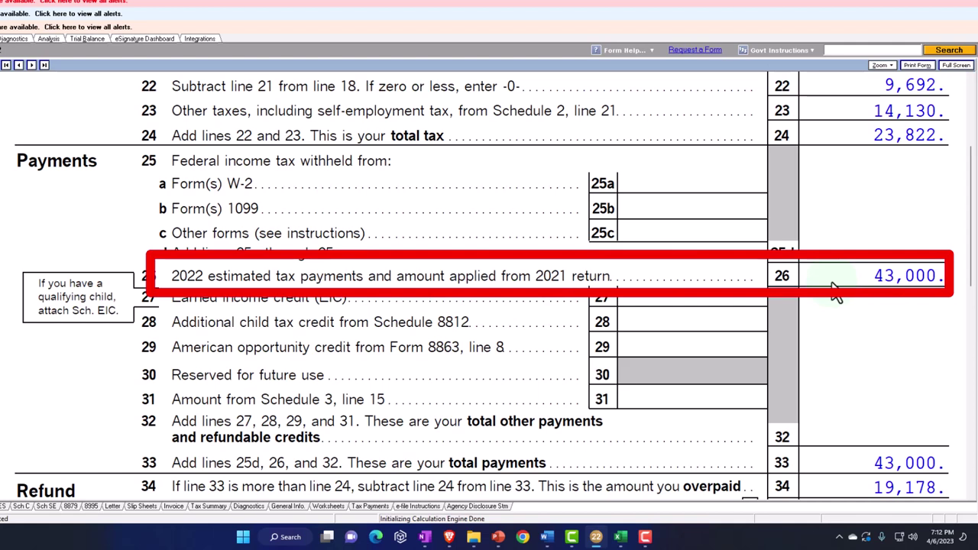
scroll(835, 289, "down", 3)
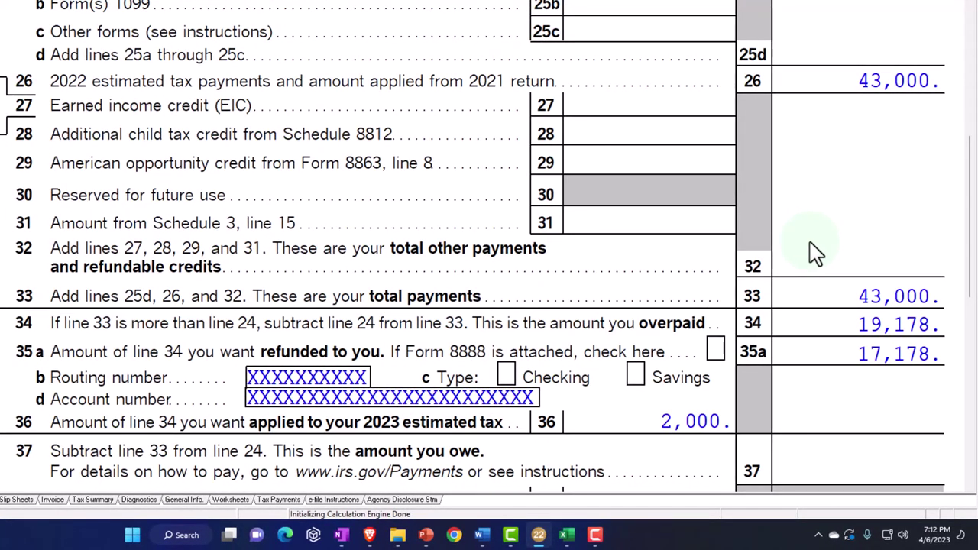
scroll(816, 252, "up", 2)
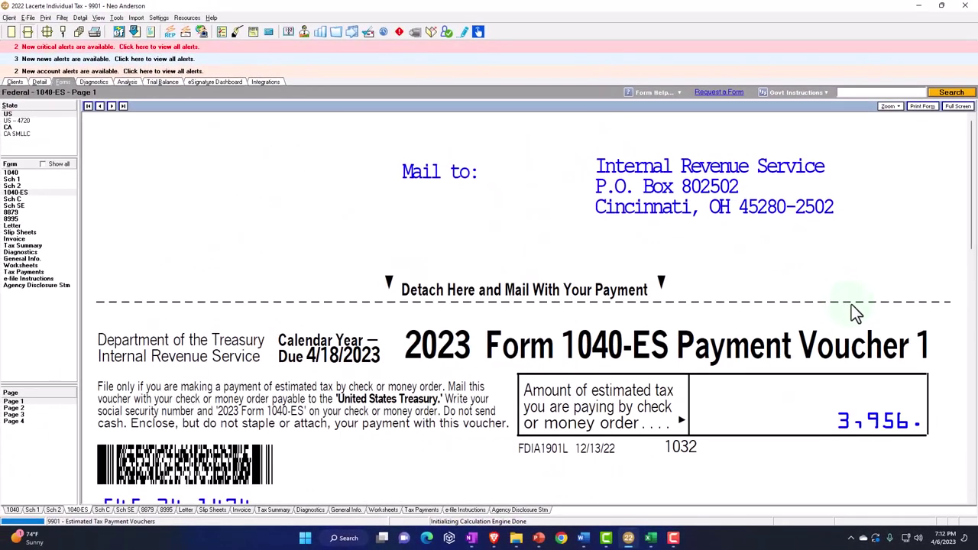
scroll(710, 279, "down", 1)
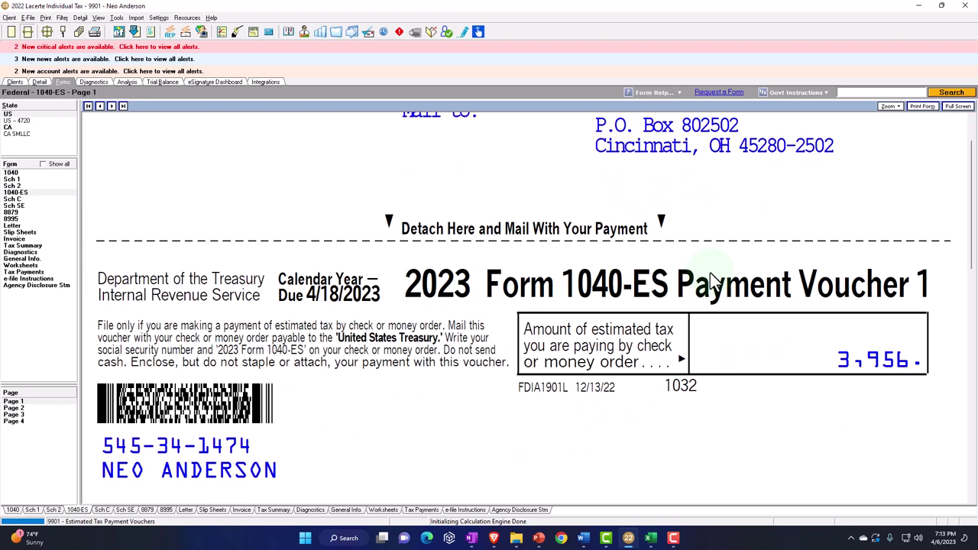
scroll(520, 393, "down", 1)
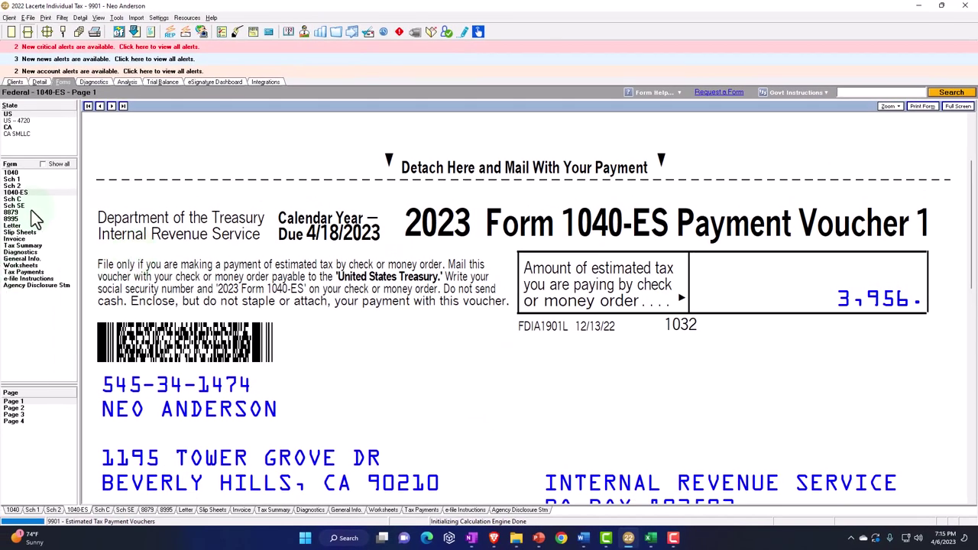
Examine the married-filing-jointly Form 1040 page 1, comparing W-2 wages on line 1a with other income on line 8
left_click(14, 172)
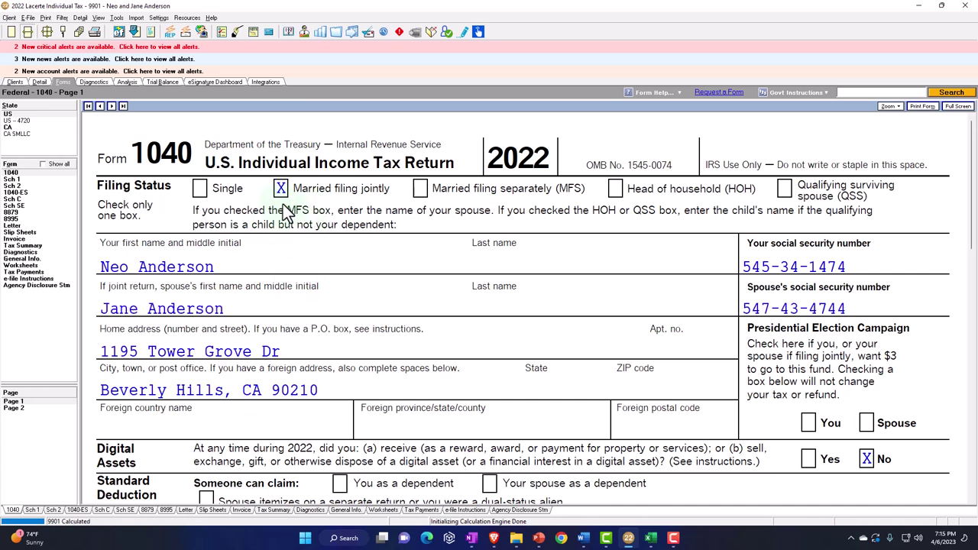
scroll(286, 212, "down", 8)
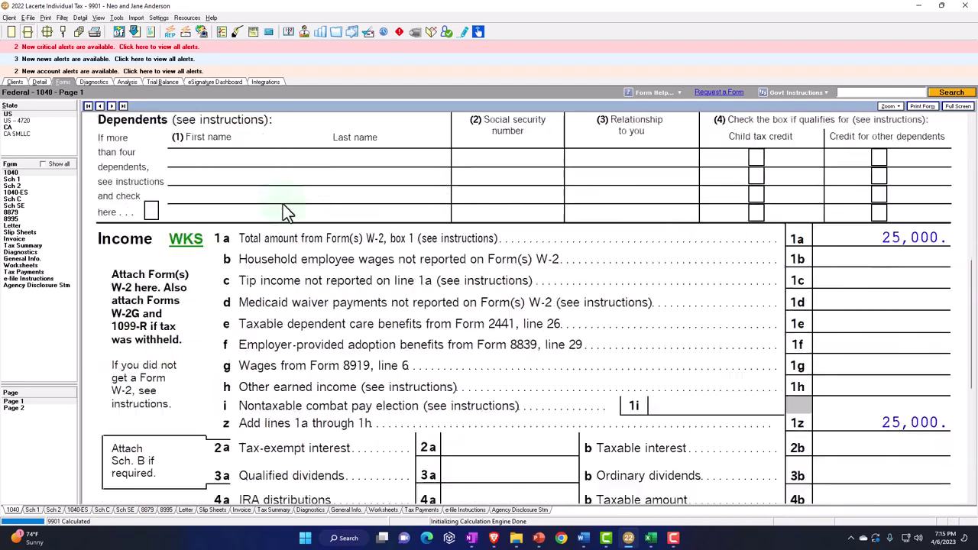
scroll(286, 212, "down", 4)
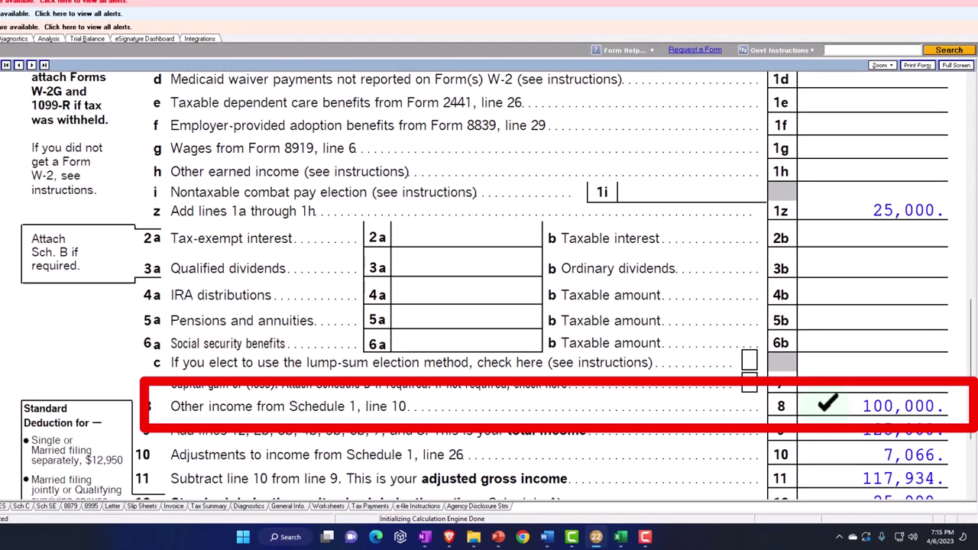
scroll(831, 406, "up", 2)
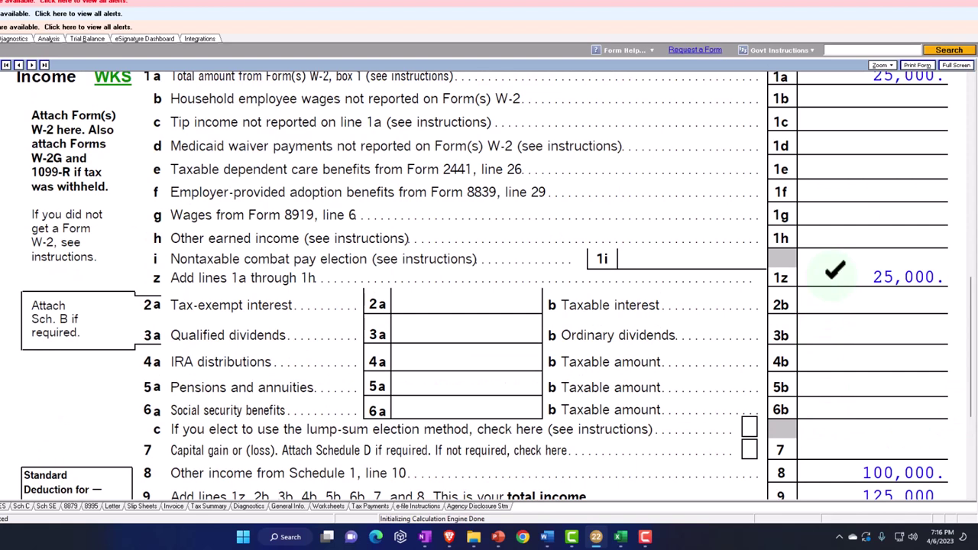
scroll(835, 270, "up", 2)
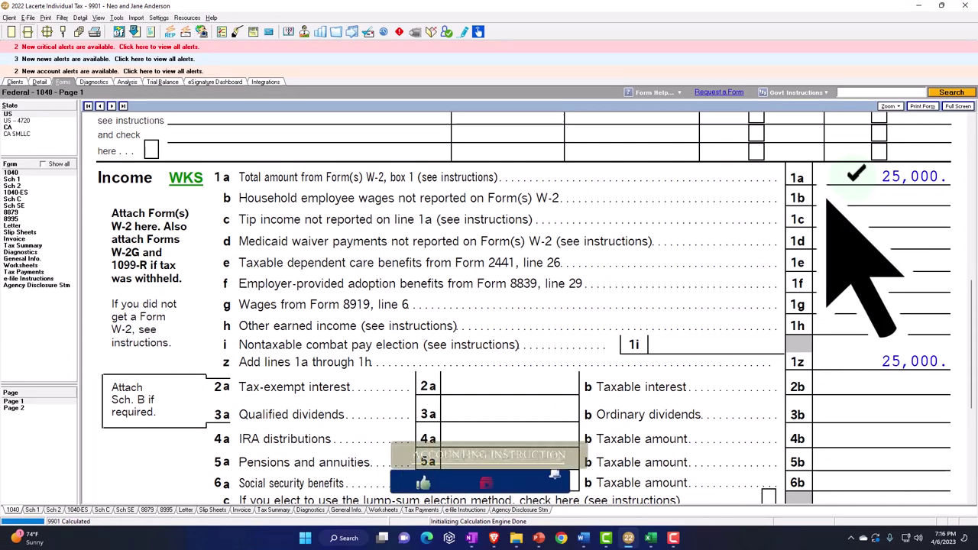
Review the other taxes, payments, refund and tax rates in the Federal Income Tax Summary
left_click(30, 246)
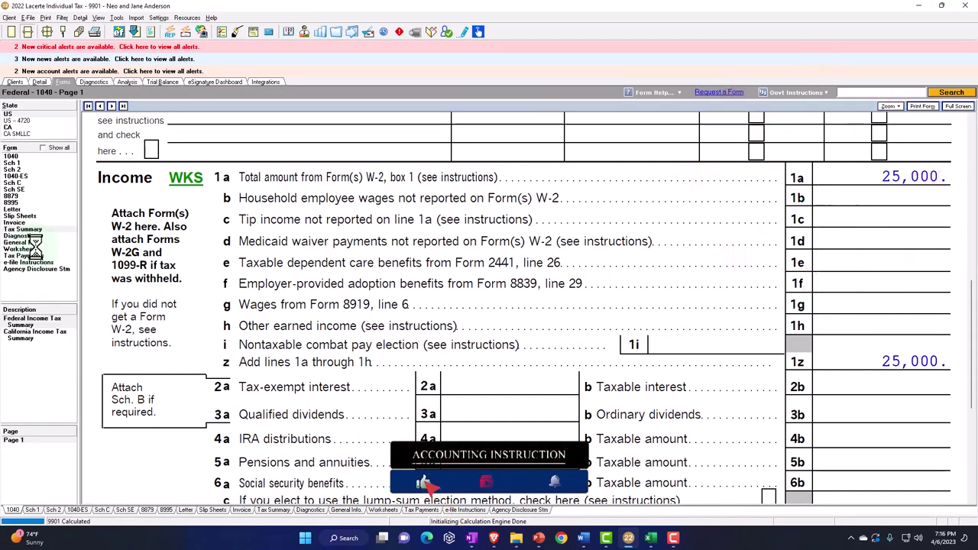
scroll(380, 313, "down", 6)
scroll(384, 316, "down", 2)
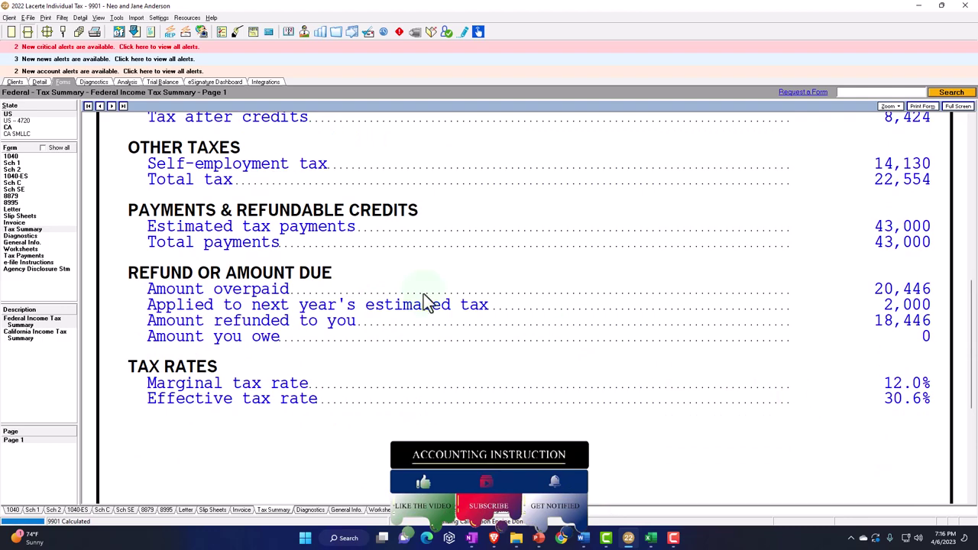
Check total tax, federal withholding and estimated payments on lines 24 through 26 of Form 1040 page 2
left_click(13, 156)
scroll(512, 283, "down", 10)
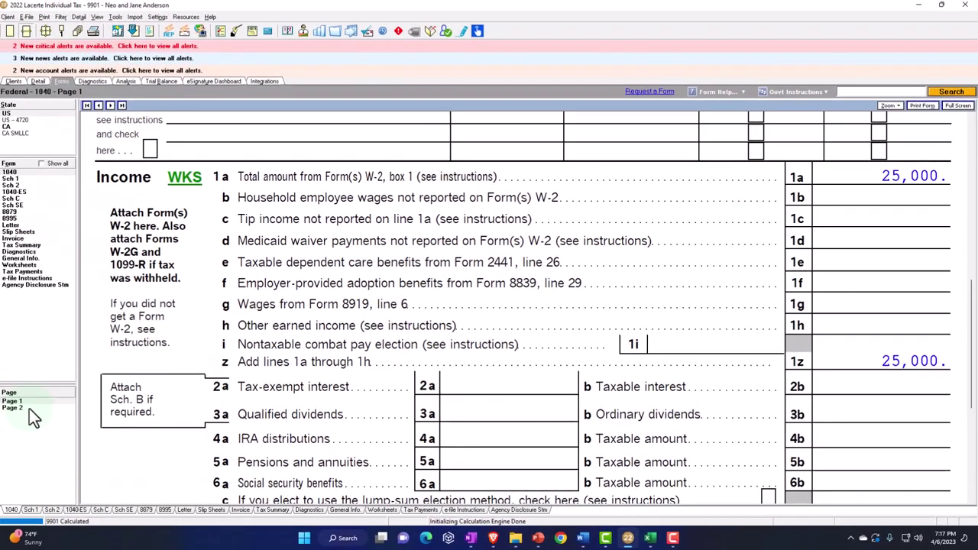
left_click(15, 407)
scroll(450, 407, "down", 10)
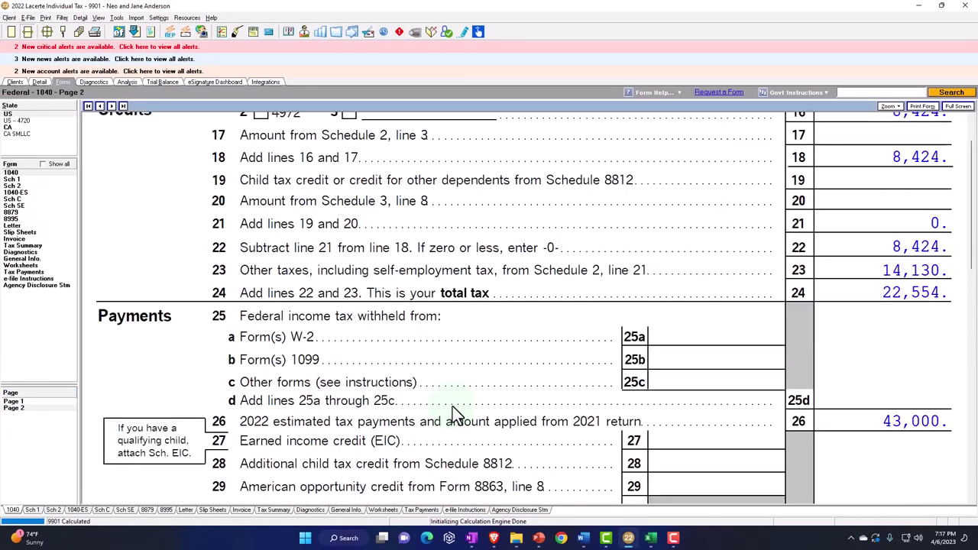